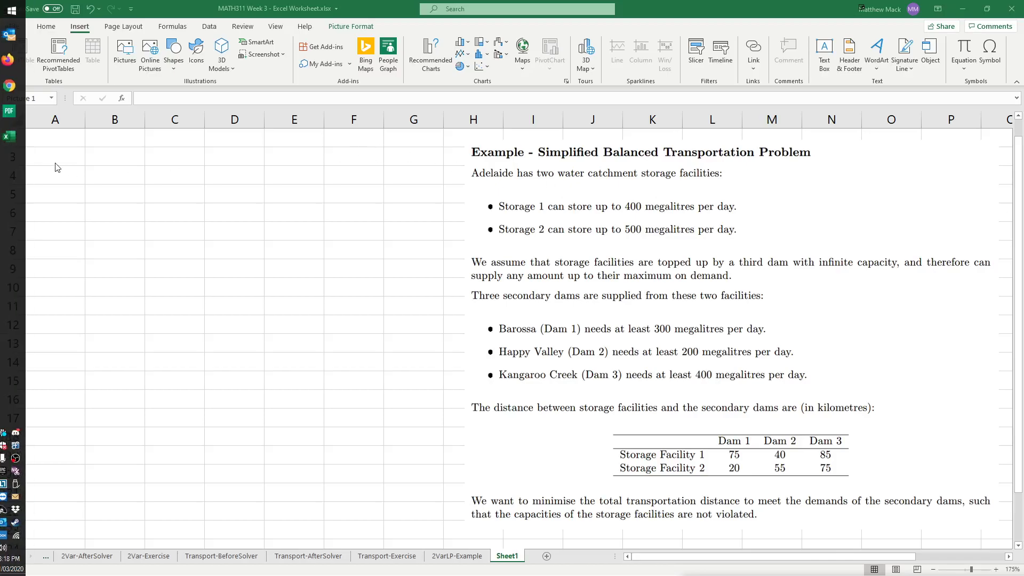
- Shift the transportation problem picture up so its heading sits at row 2
scroll(83, 178, "up", 1)
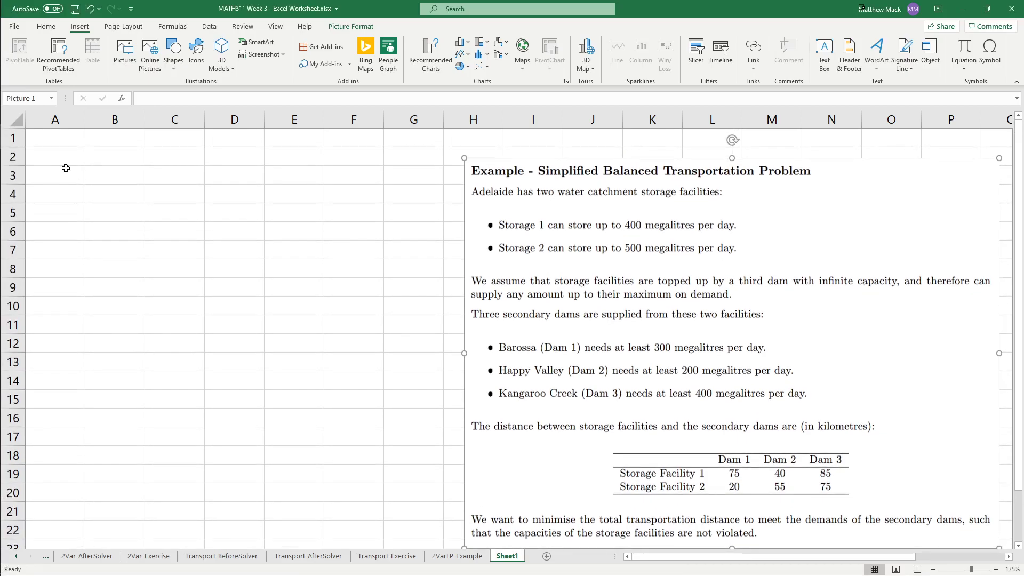
left_click_drag(740, 265, 739, 248)
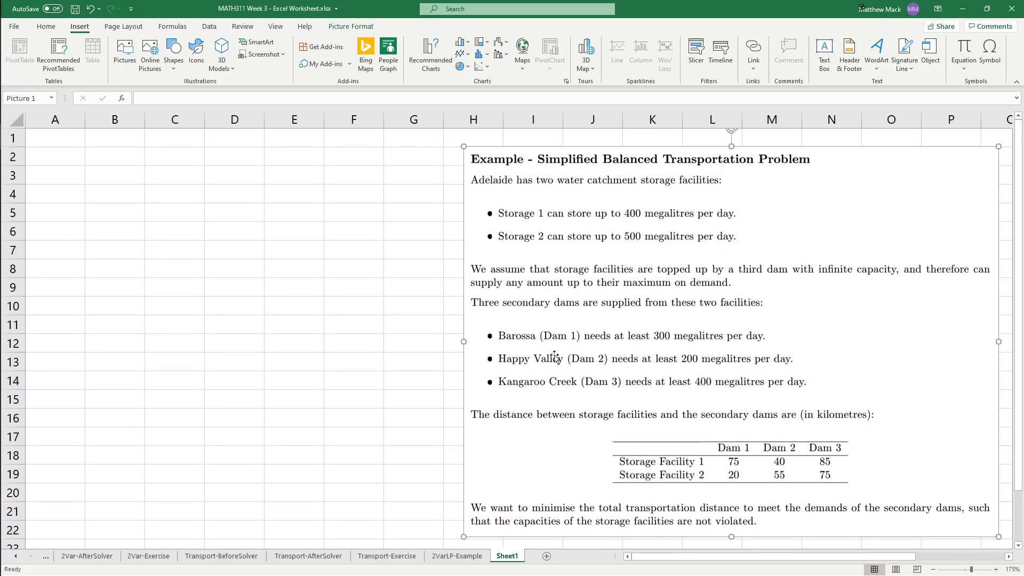
- Enter a bold 'Variables' heading in cell A2
left_click(66, 160)
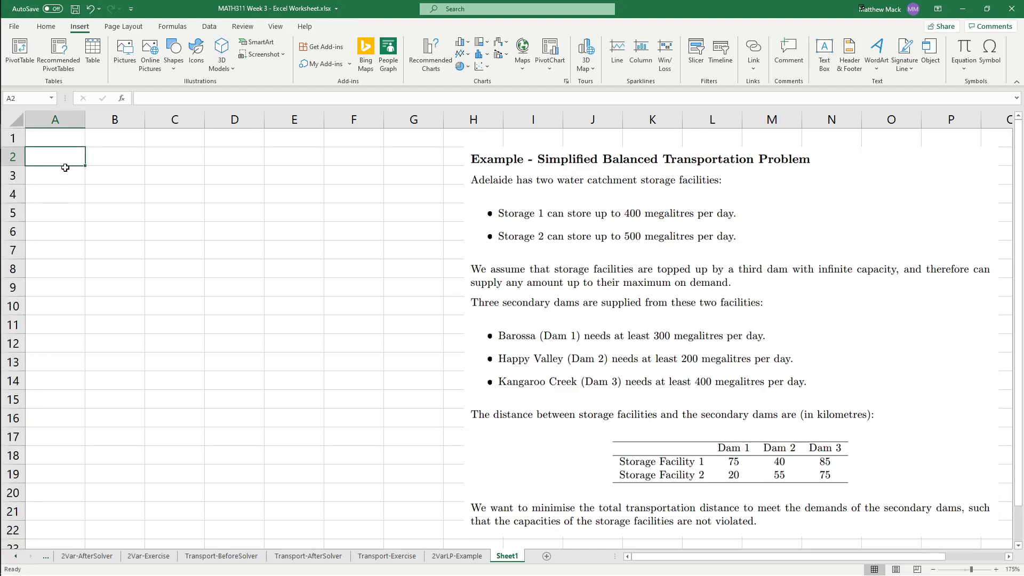
type("Variables")
key("ctrl+Return")
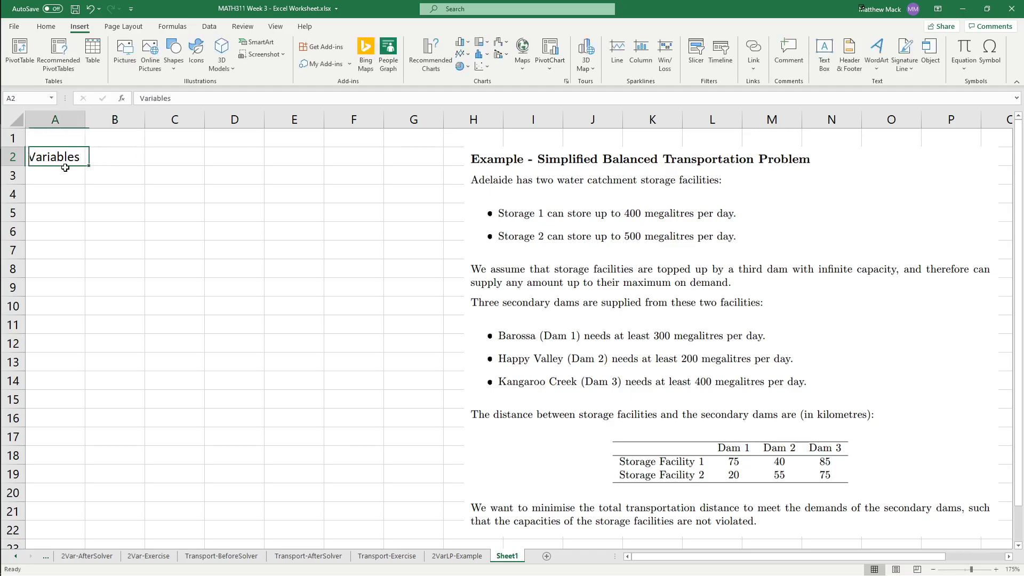
key("ctrl+b")
key("Right")
key("Down")
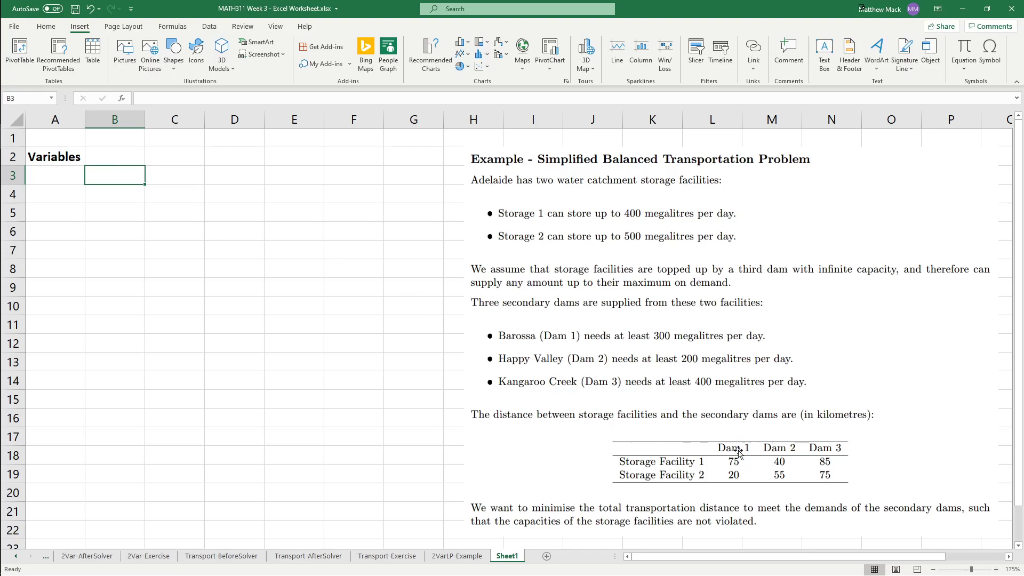
- Label B3 and B4 'Storage Facility 1' and 'Storage Facility 2' and autofit column B
left_click(117, 155)
left_click(124, 180)
type("Storage Facility 1")
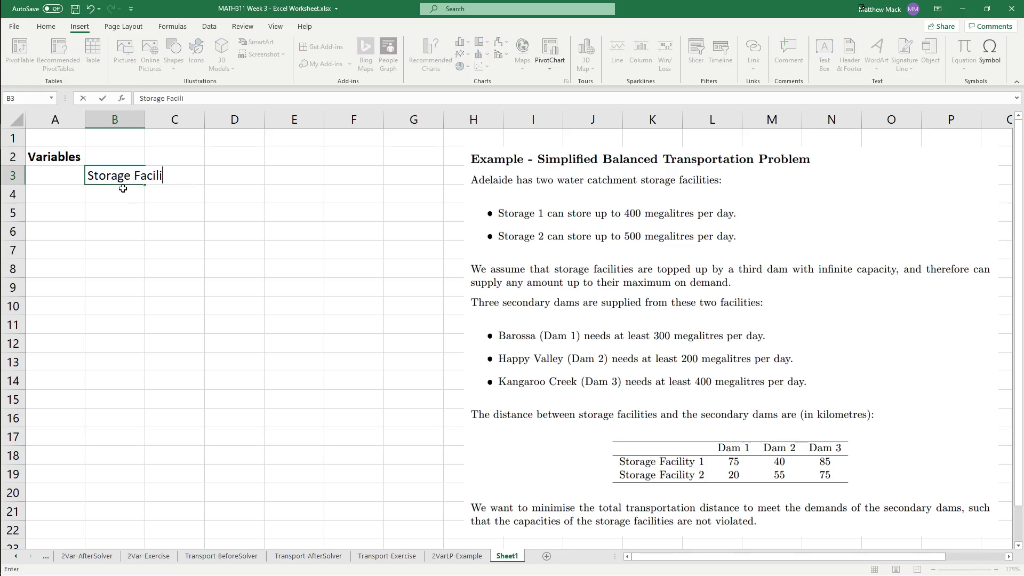
key("Return")
type("Storage Facility 1")
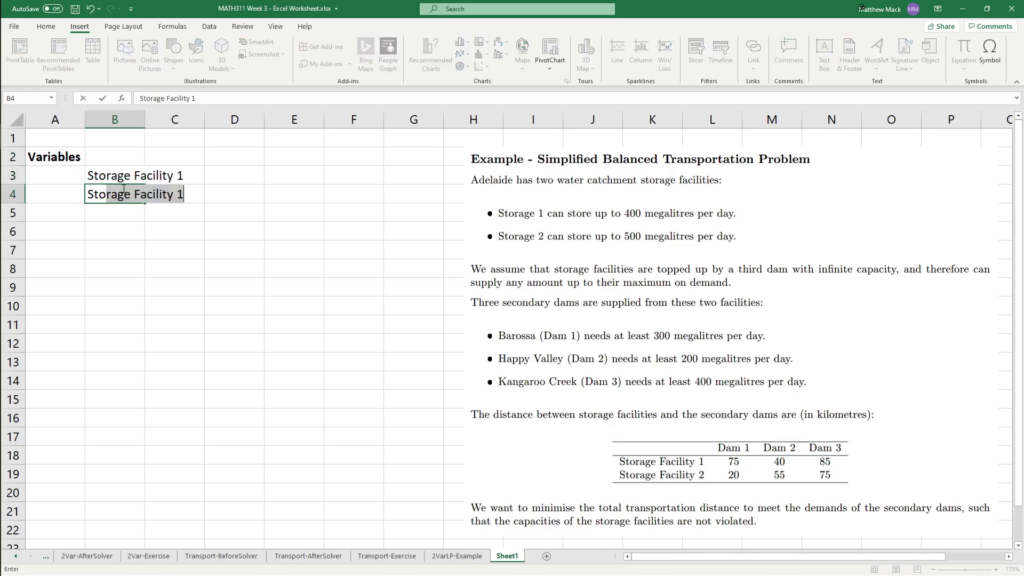
key("Tab")
left_click(123, 189)
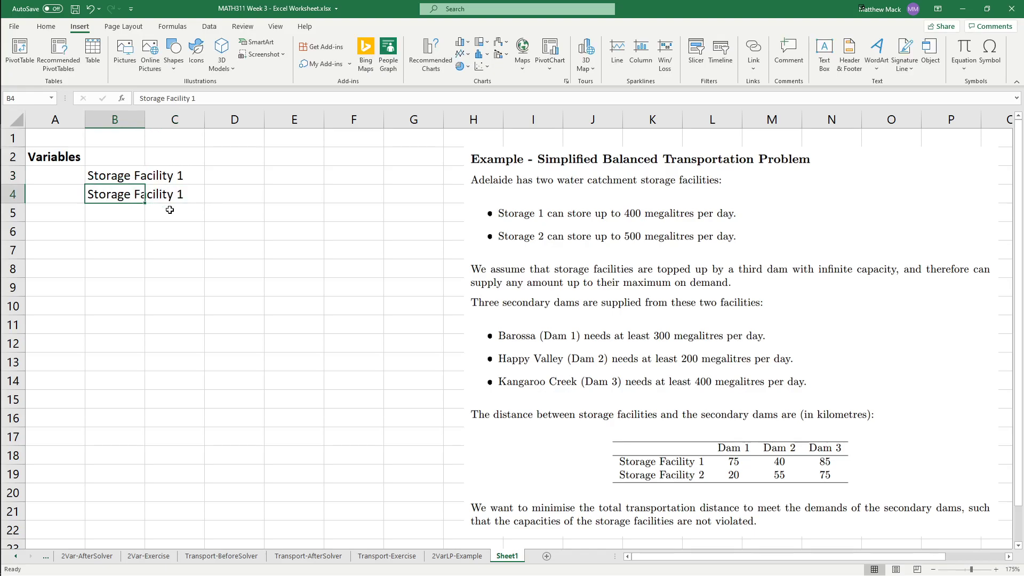
double_click(218, 99)
type("2")
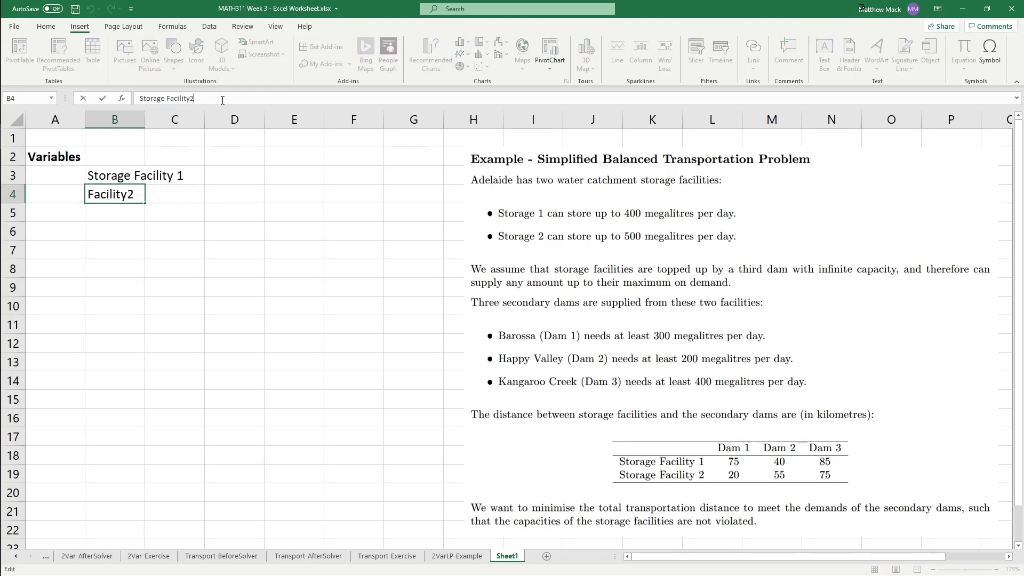
key("Return")
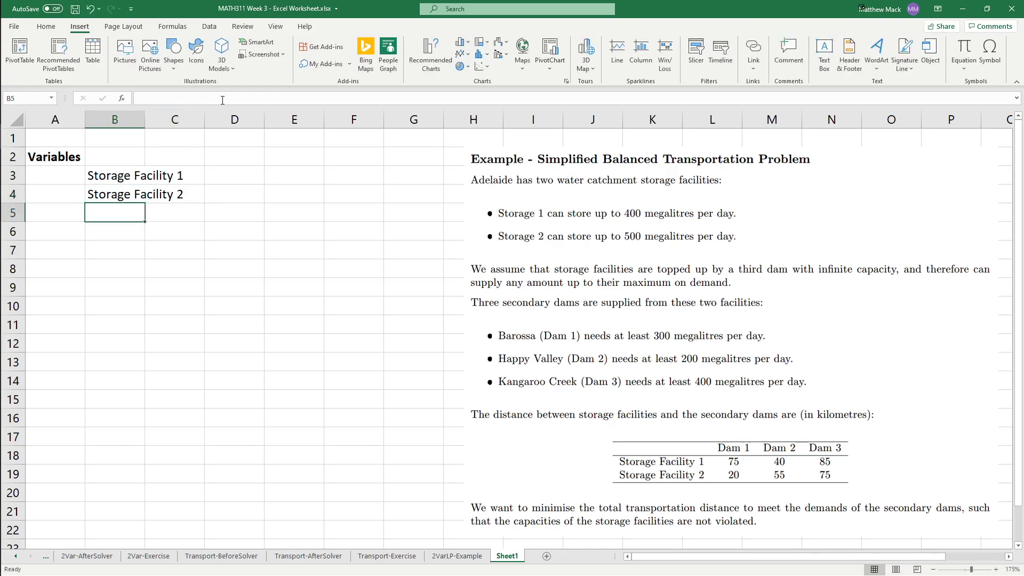
double_click(145, 119)
- Add 'Dam 1', 'Dam 2', 'Dam 3' headings in C2:E2 and shift the problem picture left
left_click(205, 157)
type("Da")
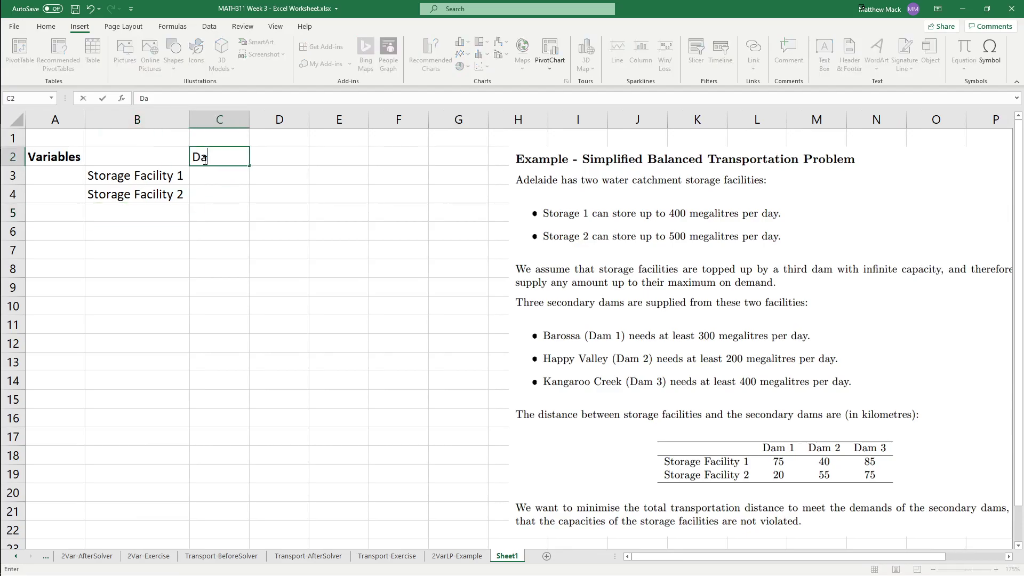
type("m 1")
key("Tab")
type("Dam 2")
key("Tab")
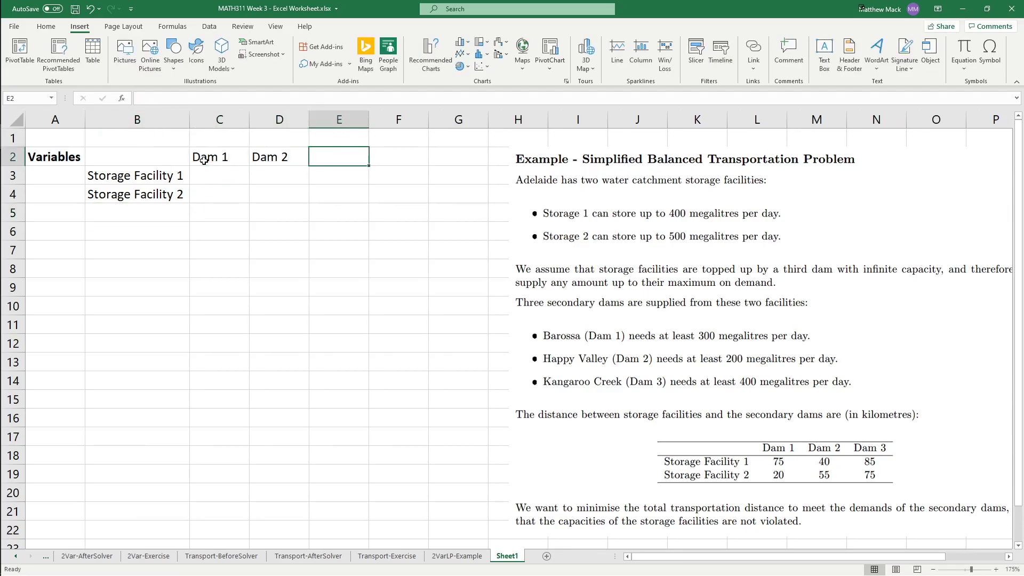
type("Dam 3")
key("Return")
left_click(814, 248)
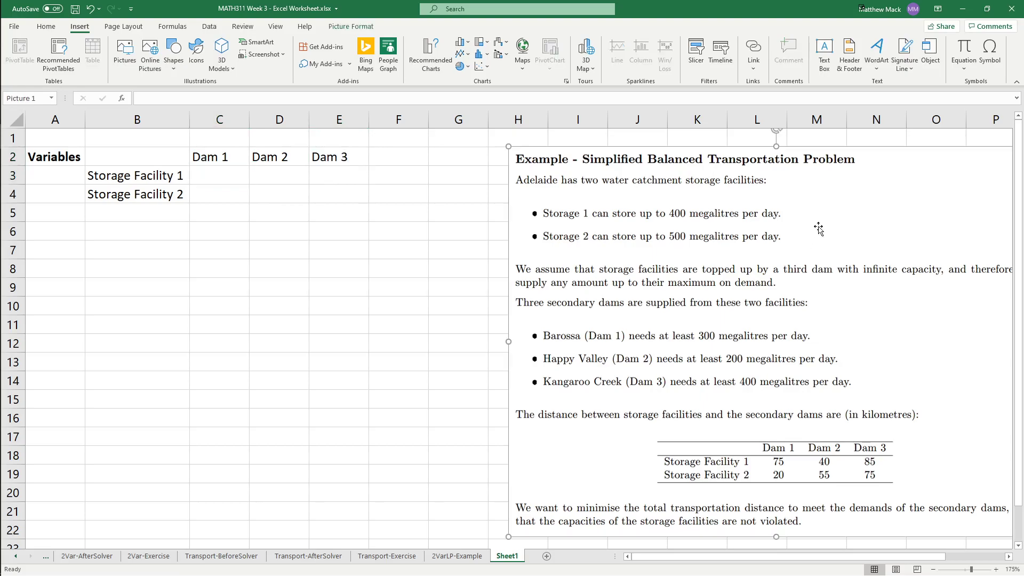
left_click_drag(827, 208, 784, 206)
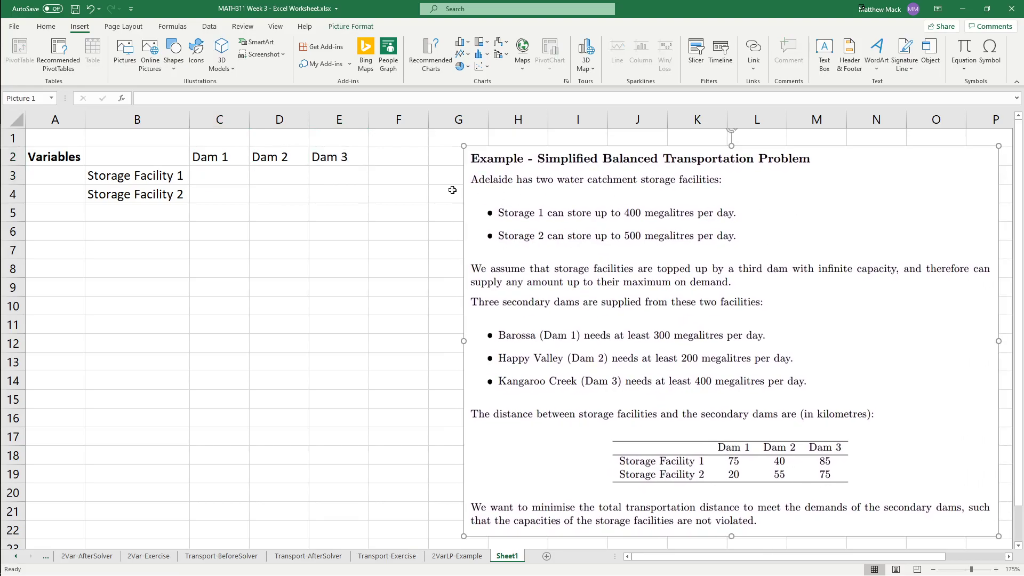
- Select the C3:E4 shipment grid, pointing out each facility-to-dam cell
left_click(350, 188)
left_click(233, 178)
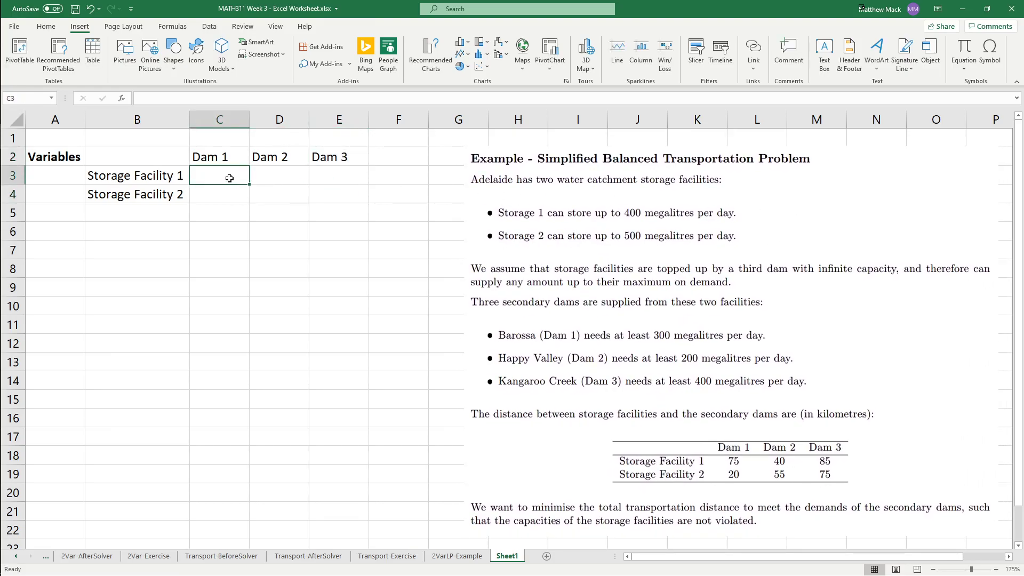
left_click_drag(229, 178, 354, 192)
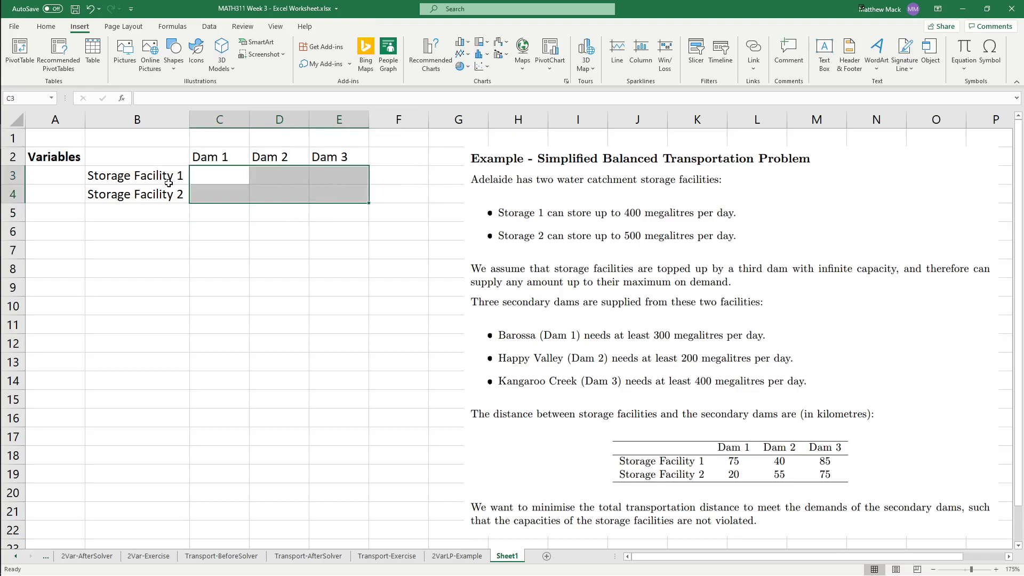
left_click(209, 175)
left_click(272, 171)
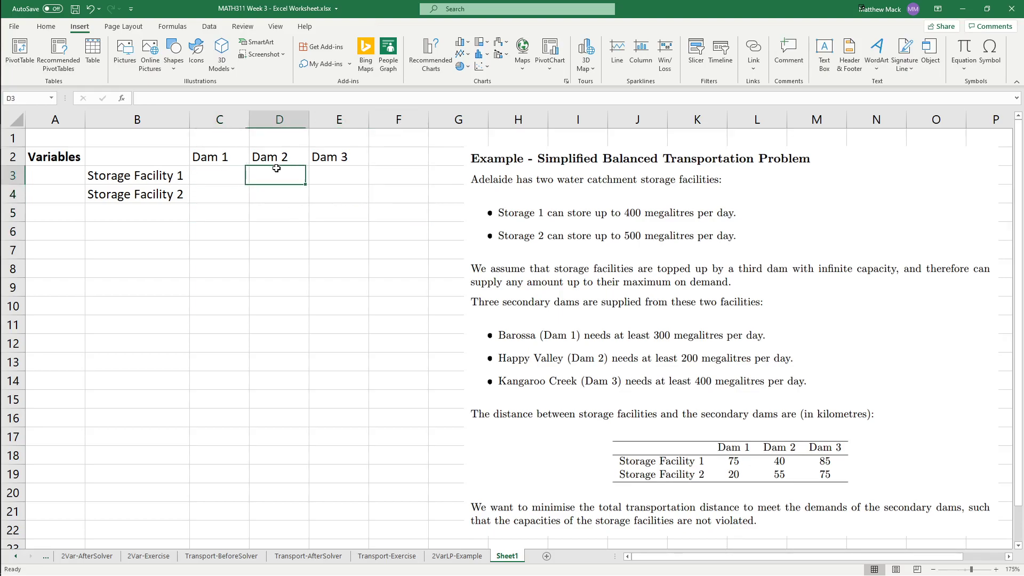
left_click(358, 174)
left_click(214, 199)
left_click(272, 197)
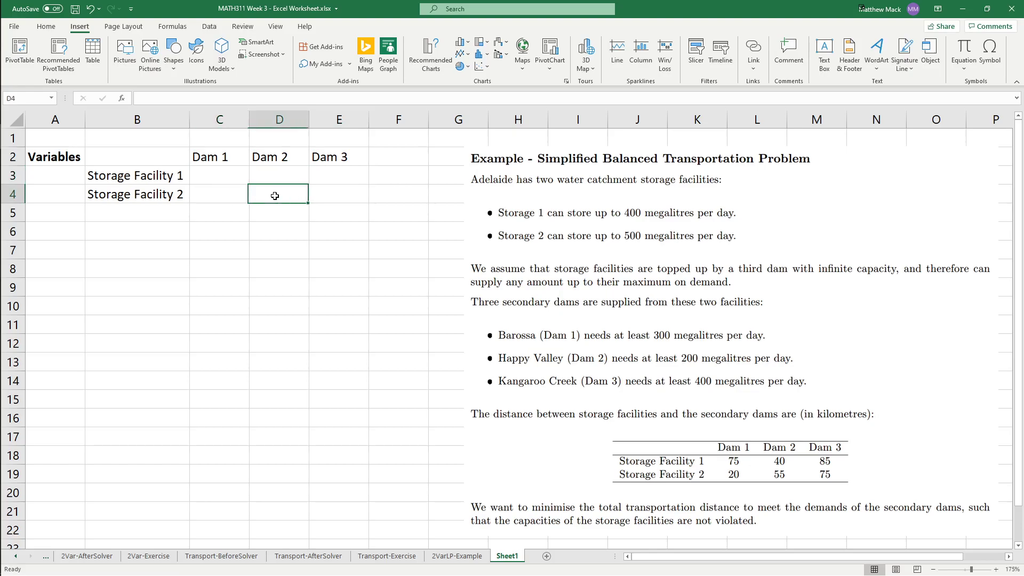
left_click(340, 196)
left_click_drag(235, 180, 320, 190)
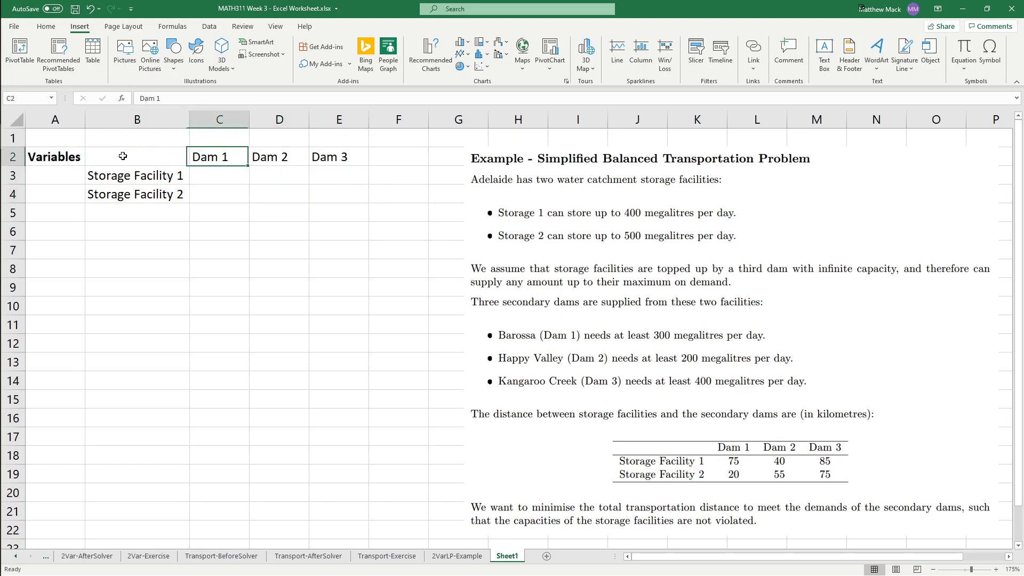
- Enter 0 in C3 and copy it into all six shipment cells C3:E4
type("0")
key("ctrl+Return")
key("ctrl+c")
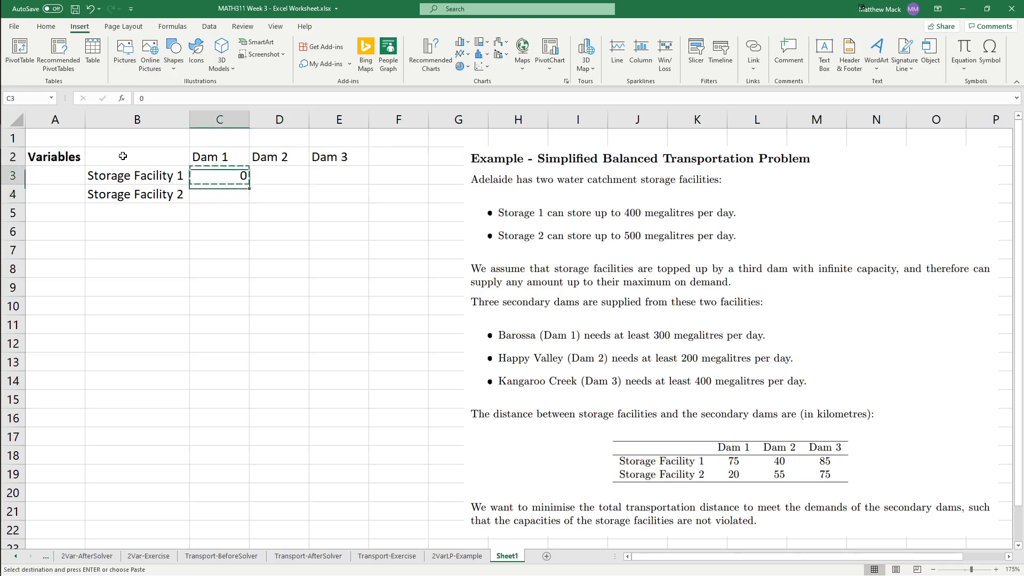
key("shift+Right")
key("ctrl+shift+Down")
key("shift+Left")
key("ctrl+shift+Up")
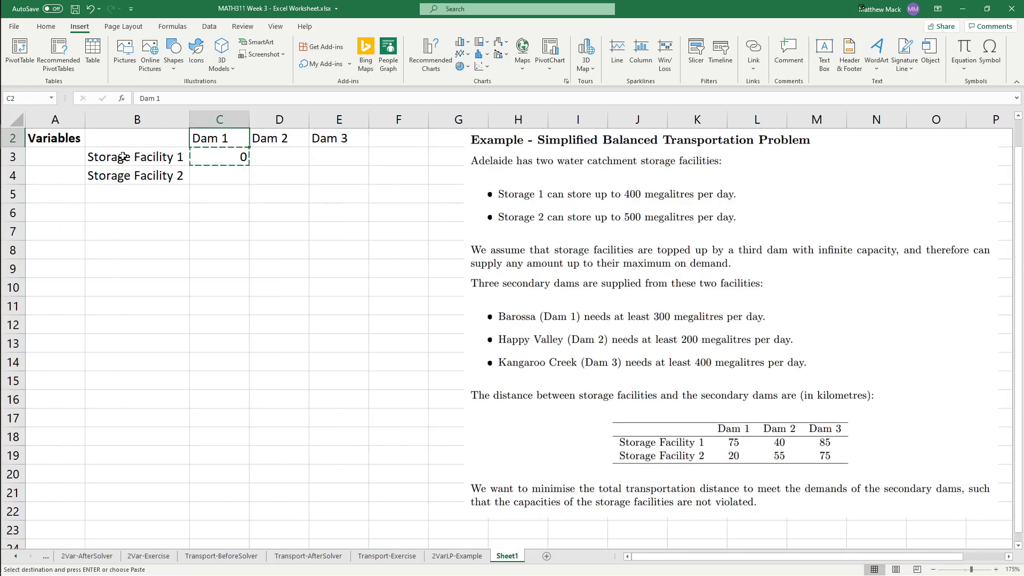
key("shift+Right")
key("shift+Right")
key("shift+Down")
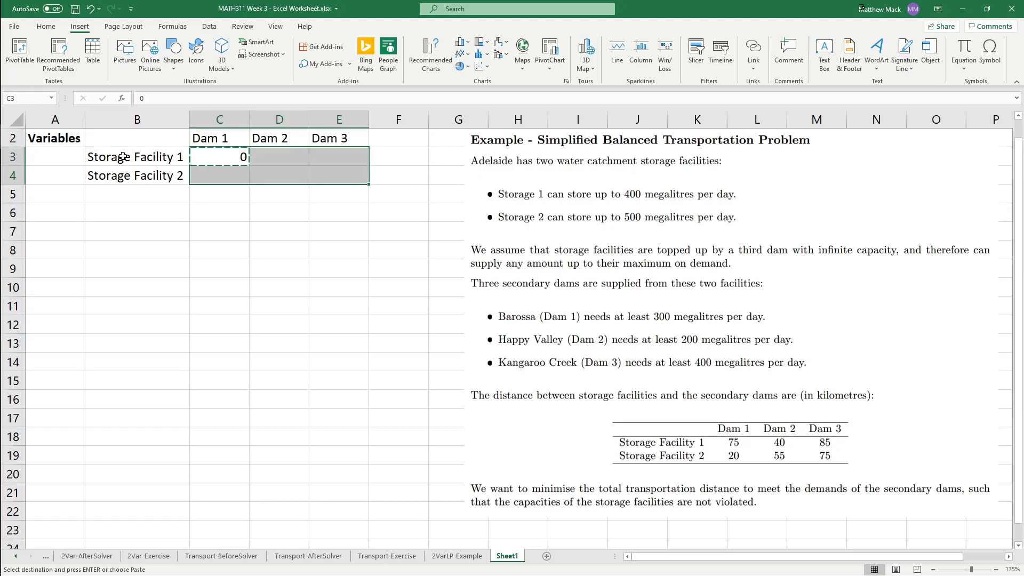
key("ctrl+v")
key("Down")
- Select cell A7 for the next section and clear the copy marquee
scroll(290, 226, "up", 1)
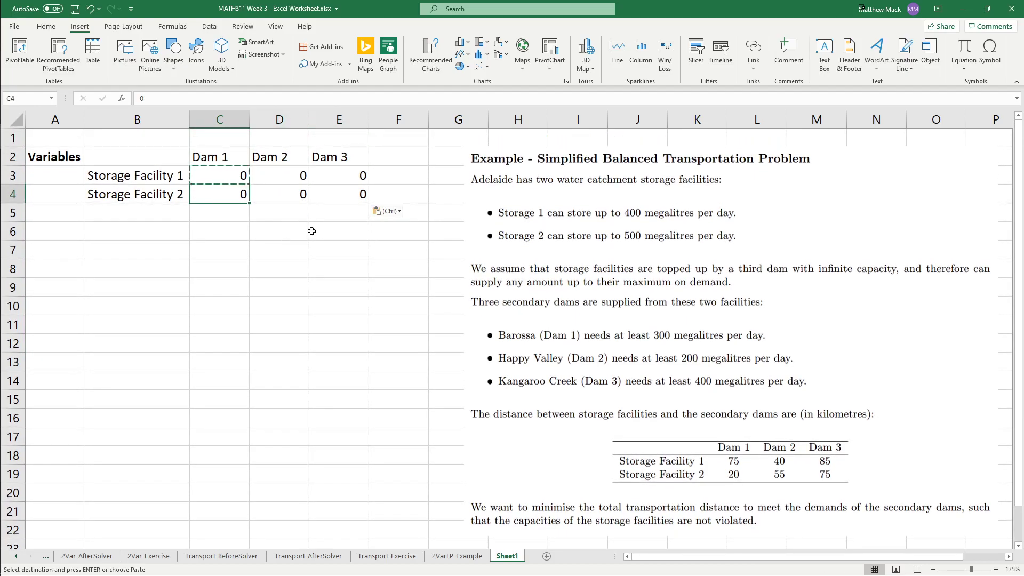
left_click(219, 219)
left_click(338, 215)
left_click(103, 252)
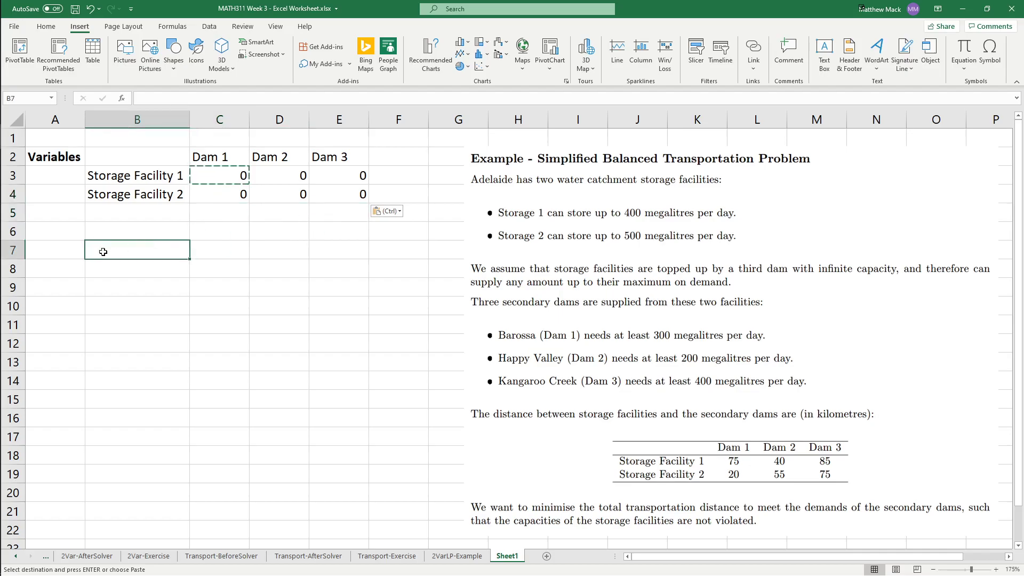
left_click(57, 250)
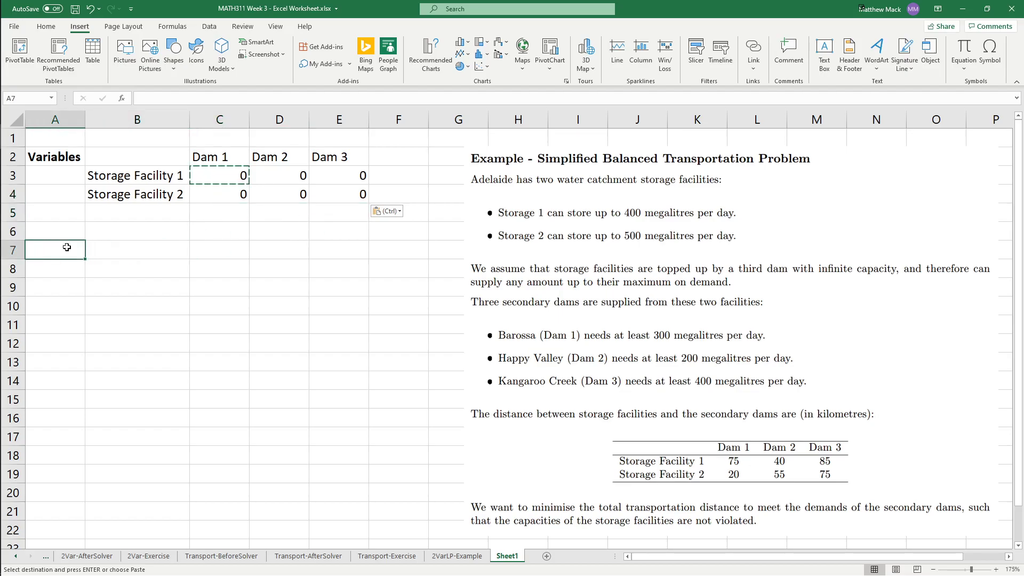
key("Escape")
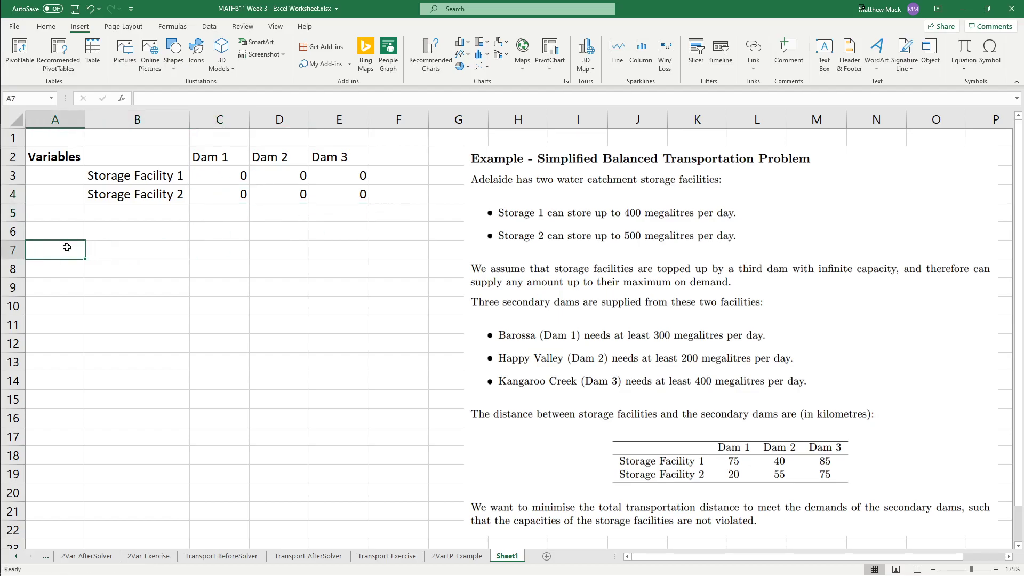
- Type 'Parameters' in A7, widen column A, and copy the labelled block B2:E4 to B7
type("Parameters")
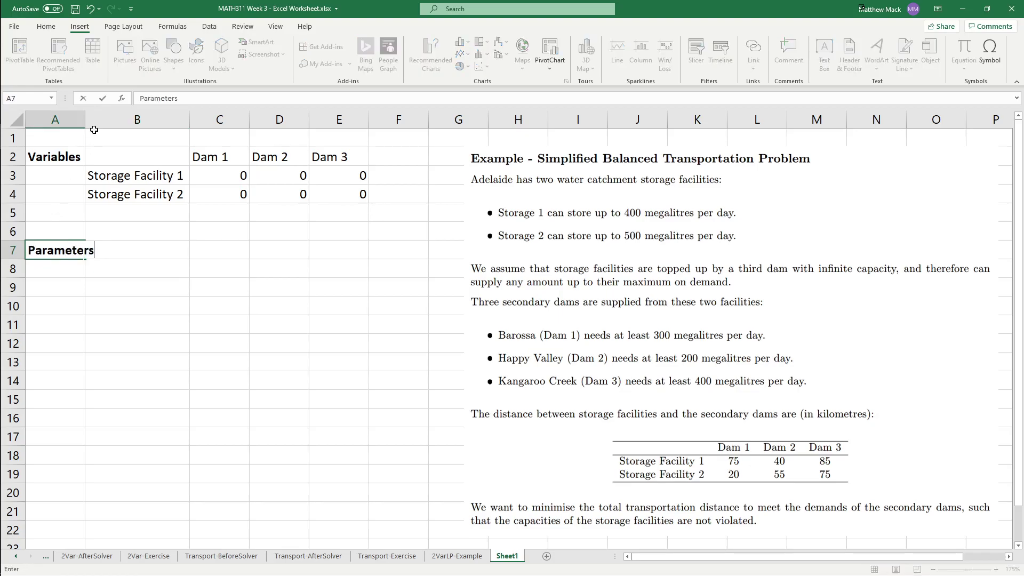
double_click(85, 116)
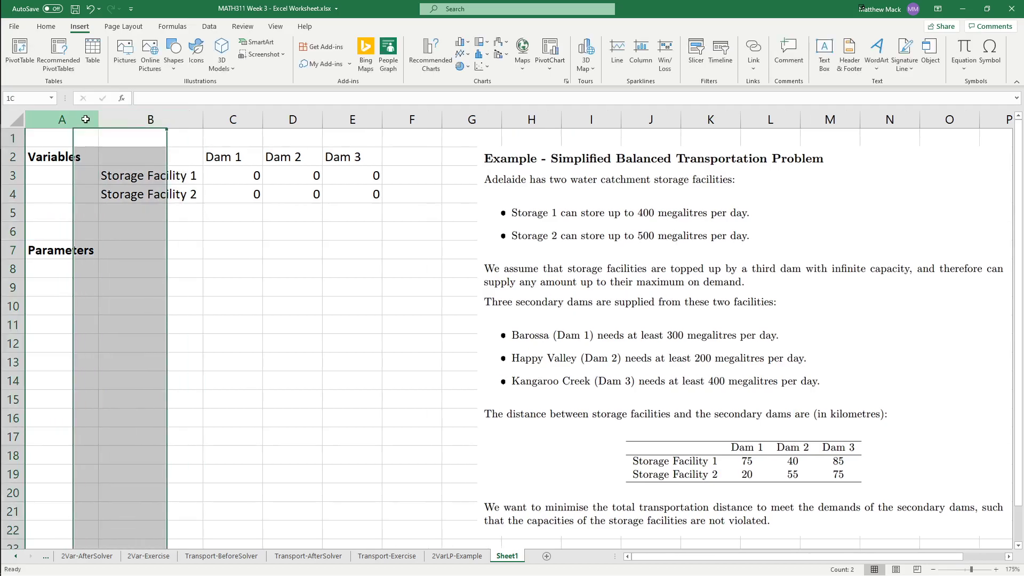
left_click(160, 256)
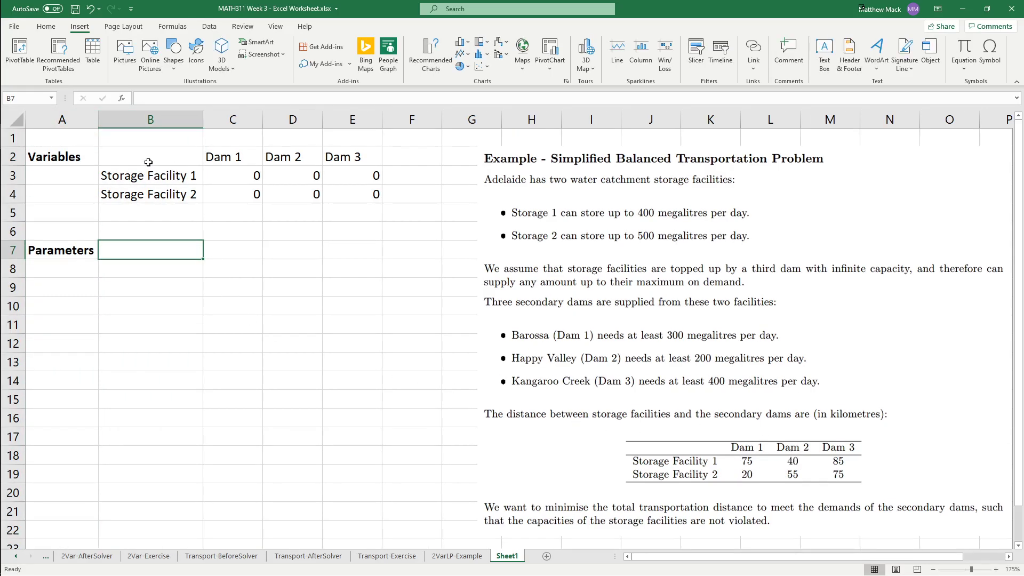
left_click_drag(146, 160, 353, 192)
key("ctrl+c")
left_click(165, 254)
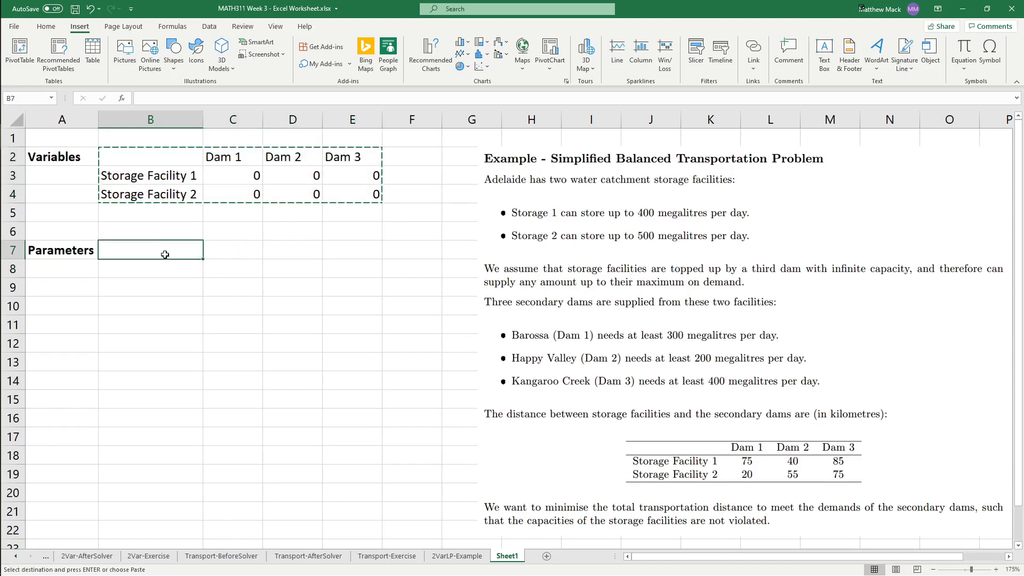
key("ctrl+v")
- Enter distances 75, 40, 85 in C8:E8 and 20, 55, 75 in C9:E9
left_click(235, 271)
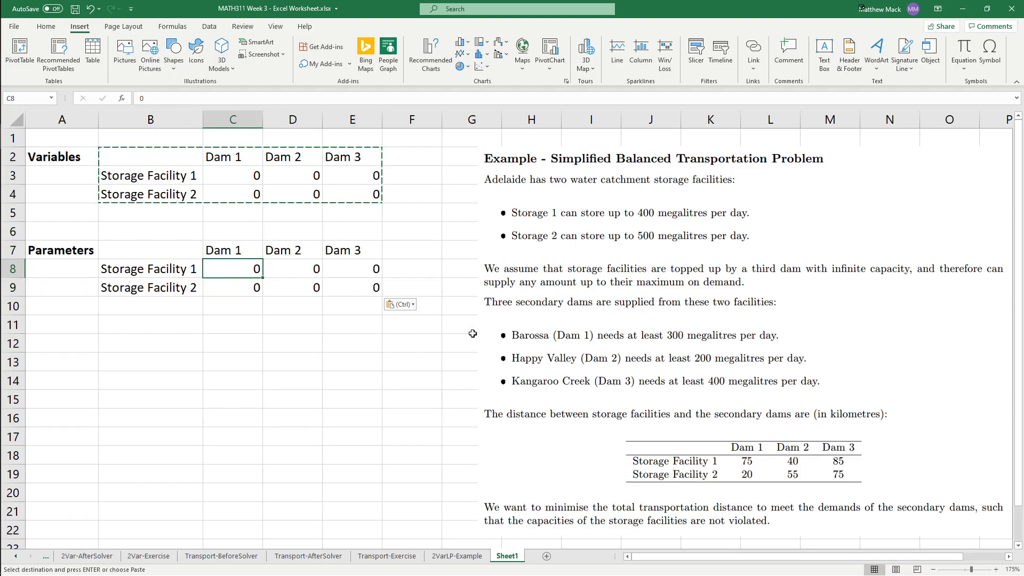
type("785")
key("Return")
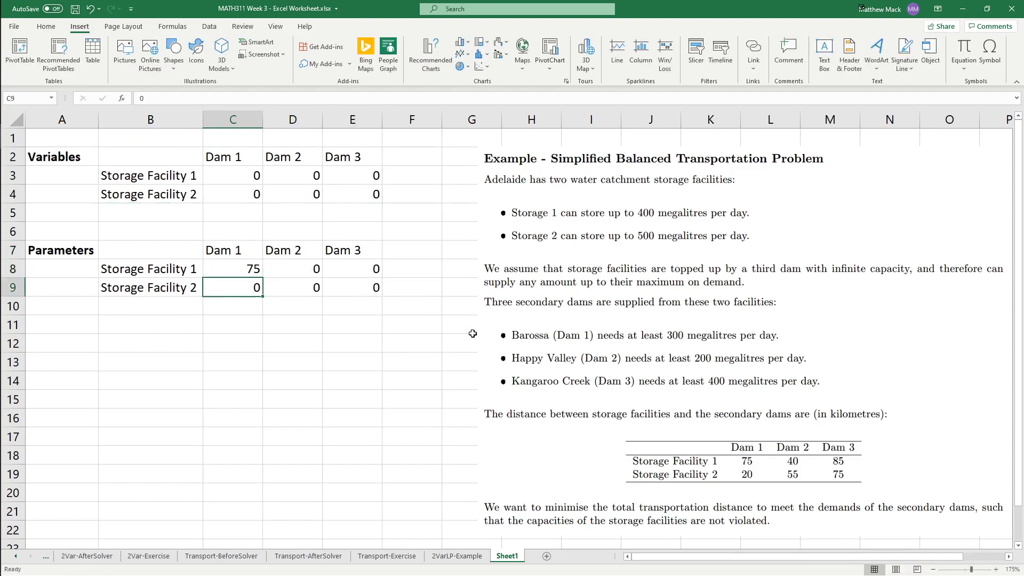
type("4")
type("20")
key("Up")
key("Right")
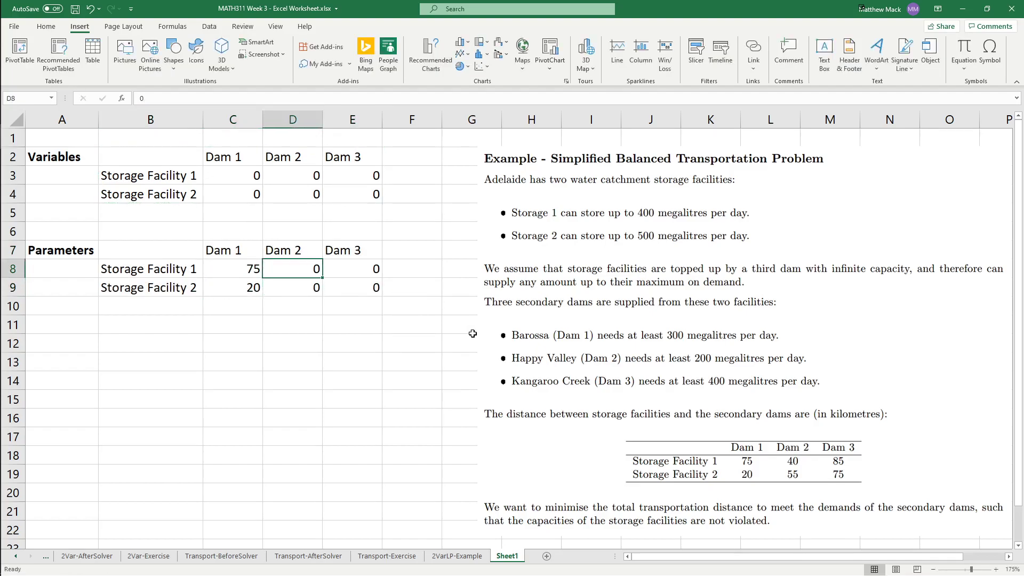
type("40")
key("Right")
type("85")
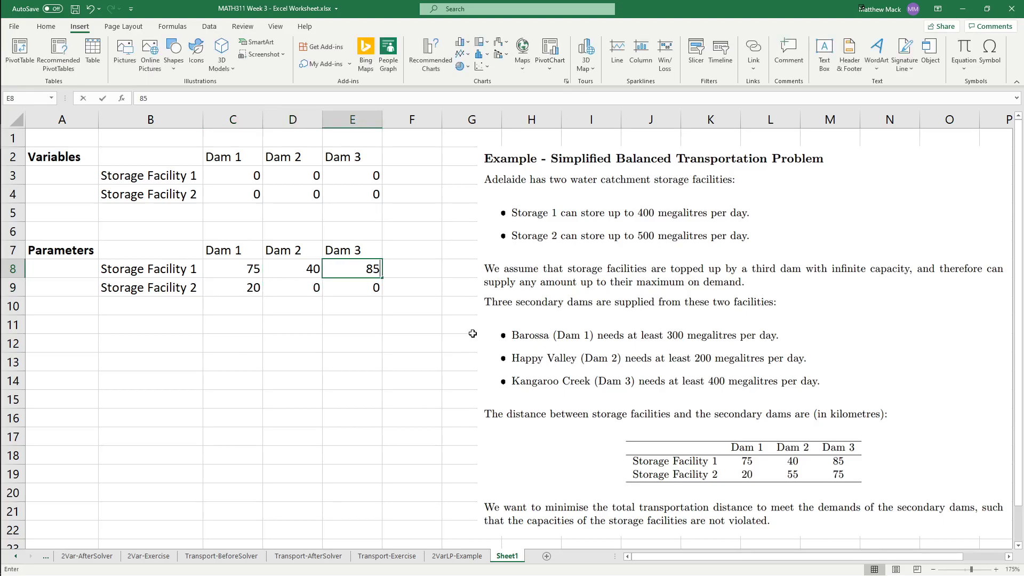
key("Right")
key("Down")
key("Left")
key("Left")
type("55")
key("Right")
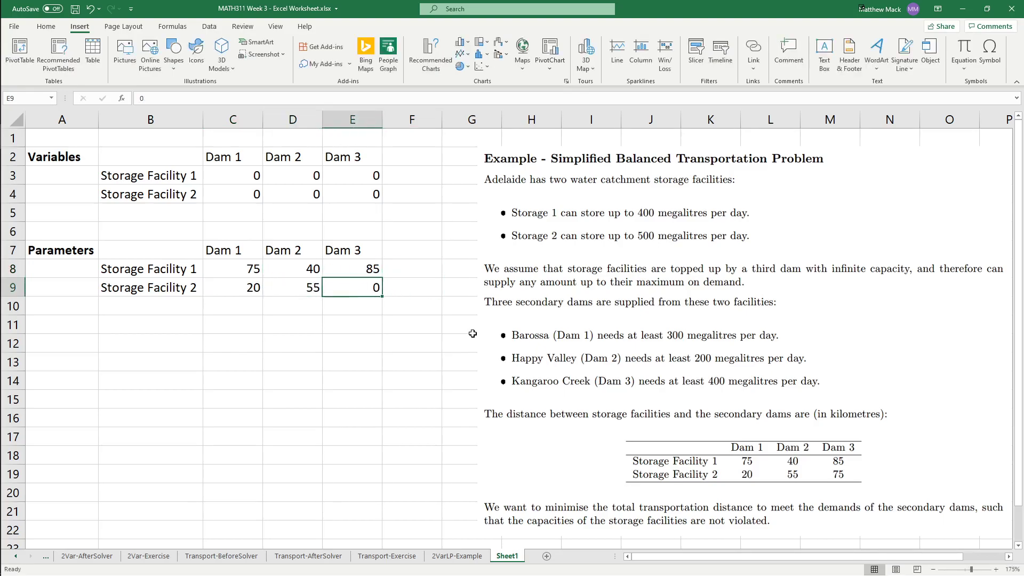
type("75")
key("Right")
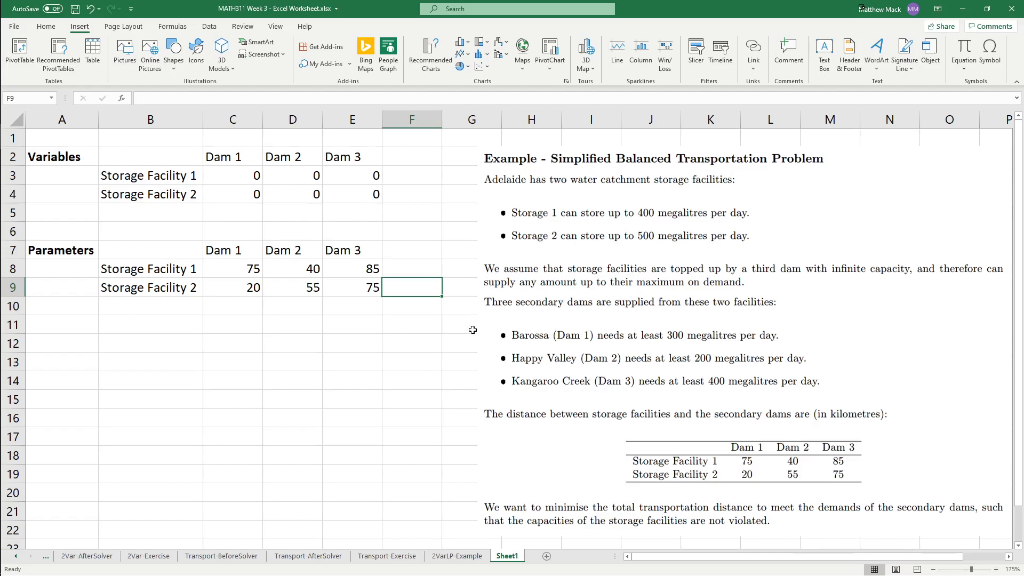
- Type 'Supply' as the F7 column heading and 'Demand' as the B10 row label
left_click(401, 258)
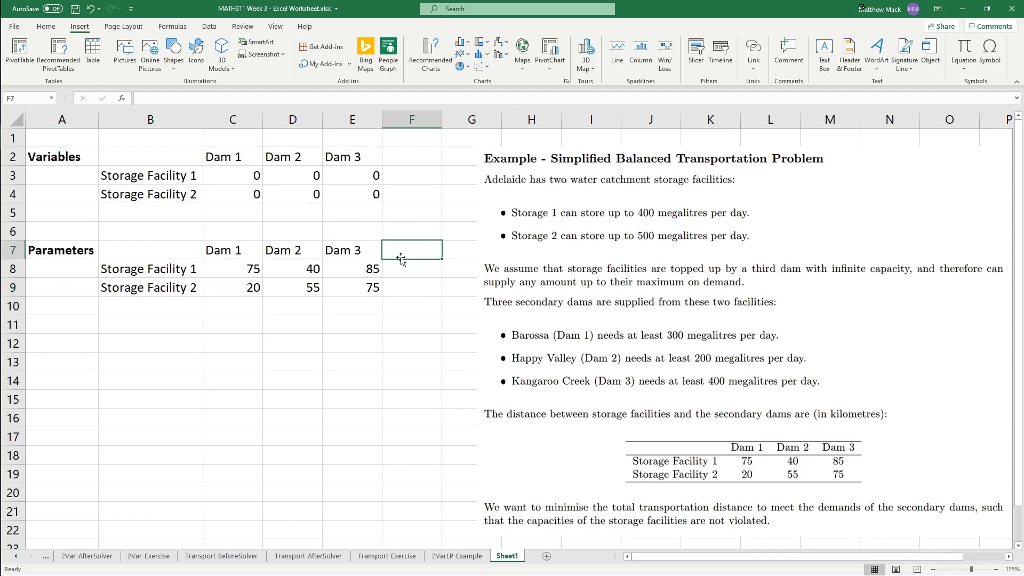
type("Supply")
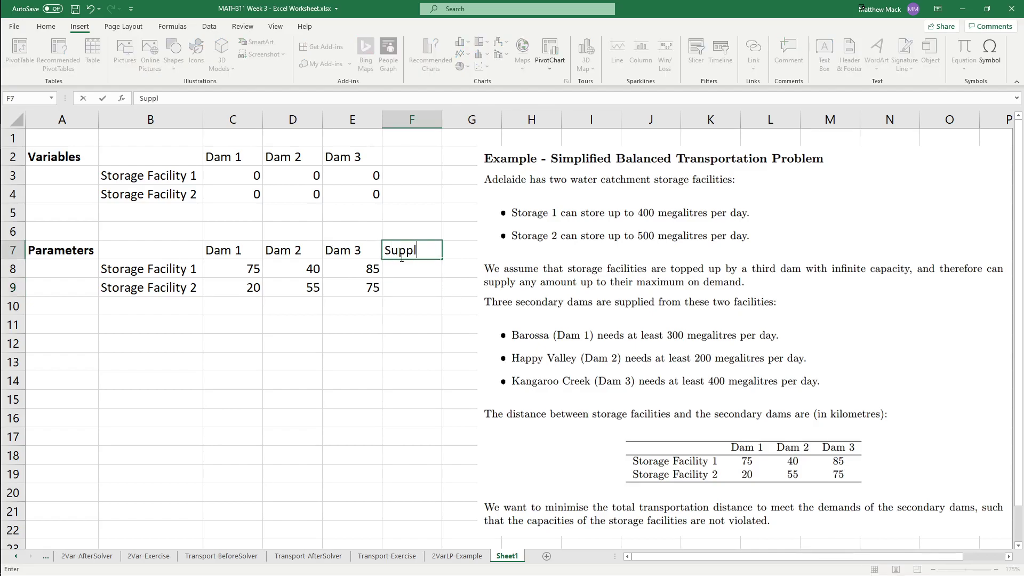
key("Return")
key("Down")
key("Left")
key("Down")
key("Left")
key("Left")
key("Left")
type("Demand")
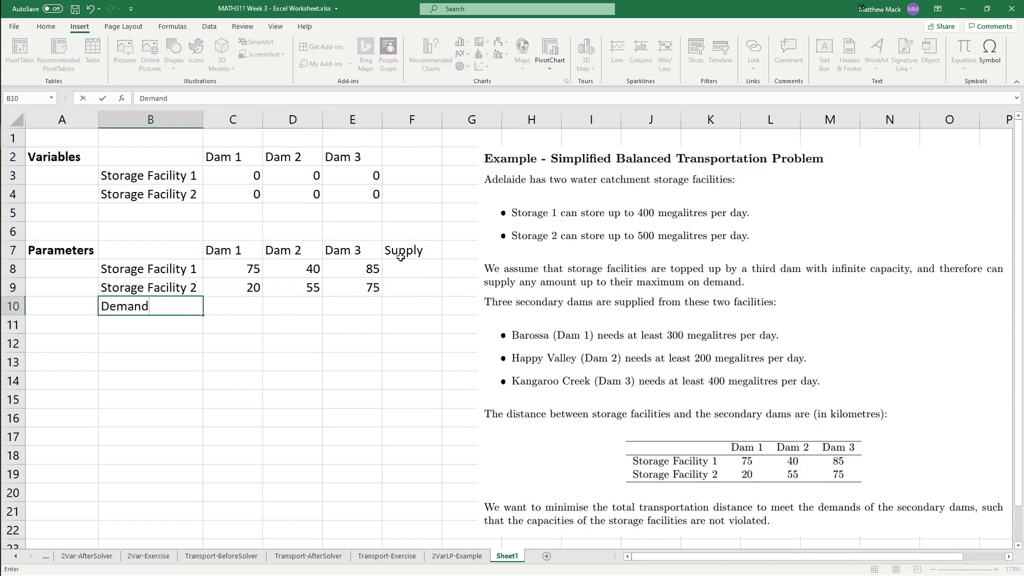
key("Right")
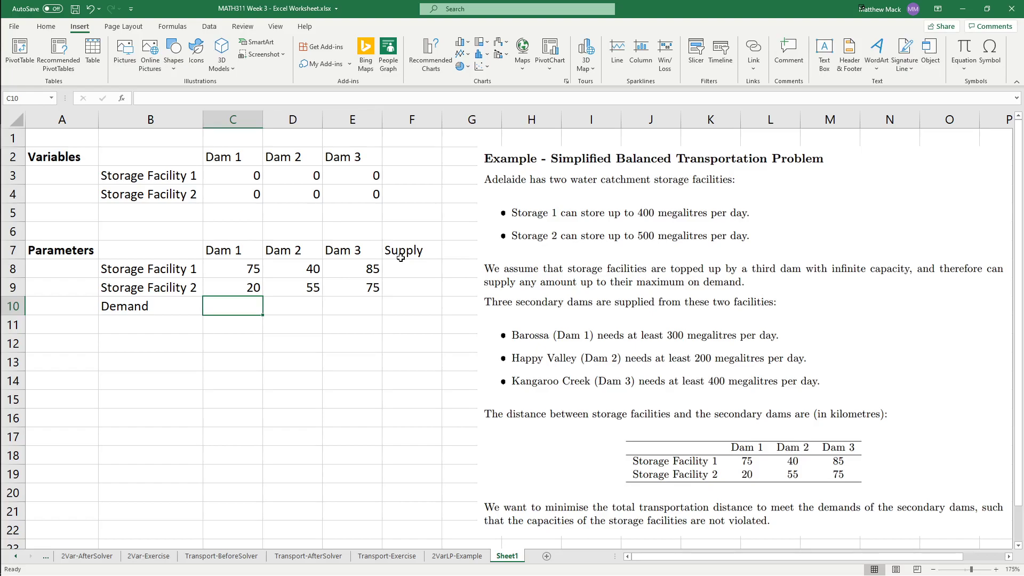
- Enter supplies of 400 and 500 in F8:F9
left_click(399, 278)
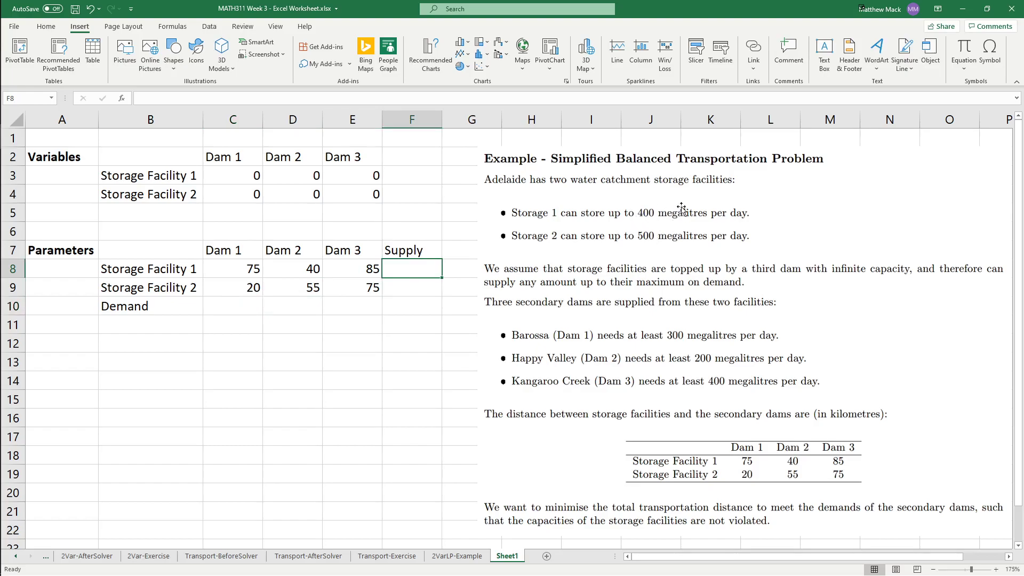
left_click(405, 282)
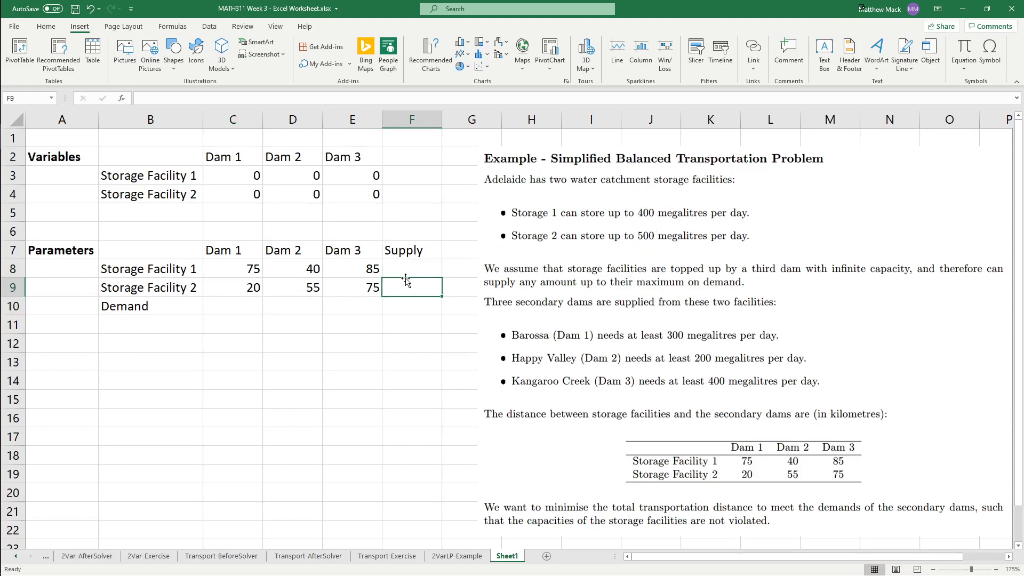
left_click(434, 270)
type("400")
key("Return")
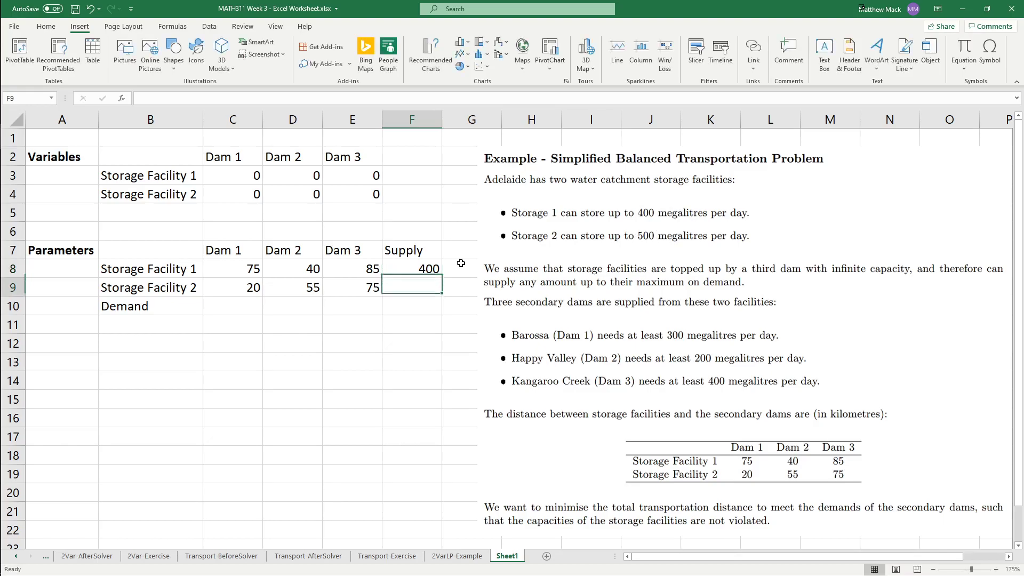
type("500")
key("Return")
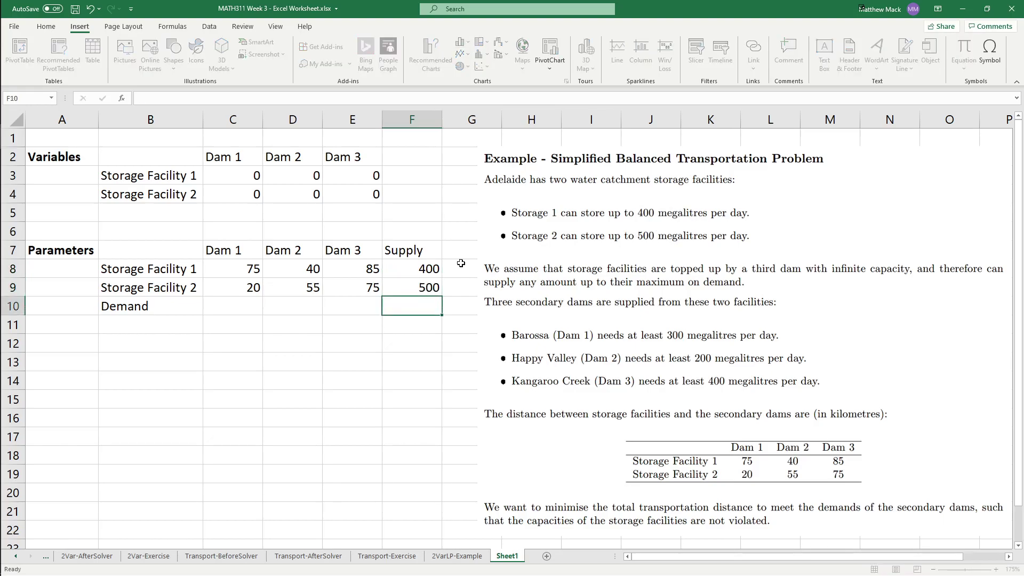
- Enter dam demands of 300, 200 and 400 in C10:E10
key("Left")
key("Left")
key("Left")
type("300")
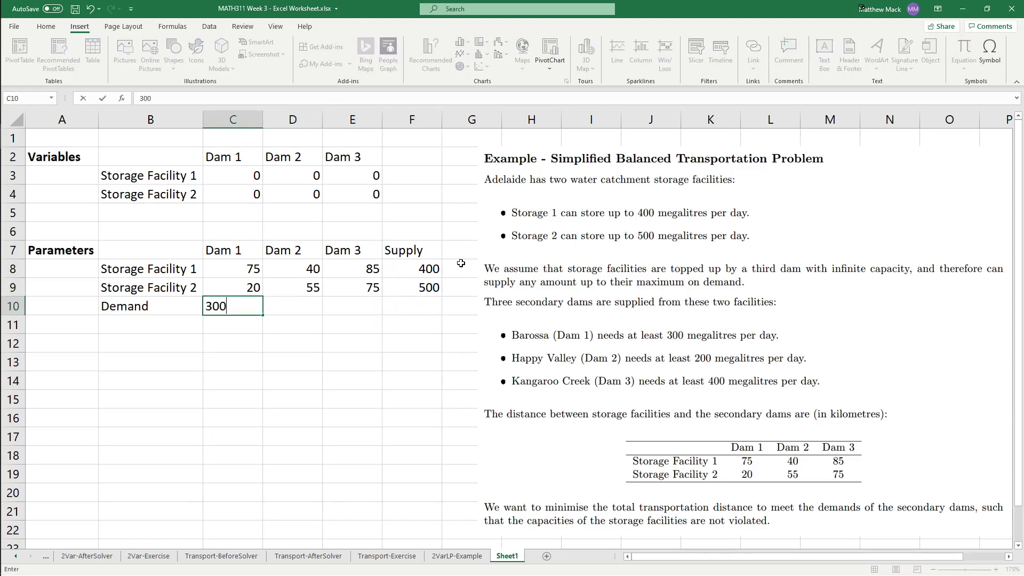
key("Tab")
type("200")
key("Tab")
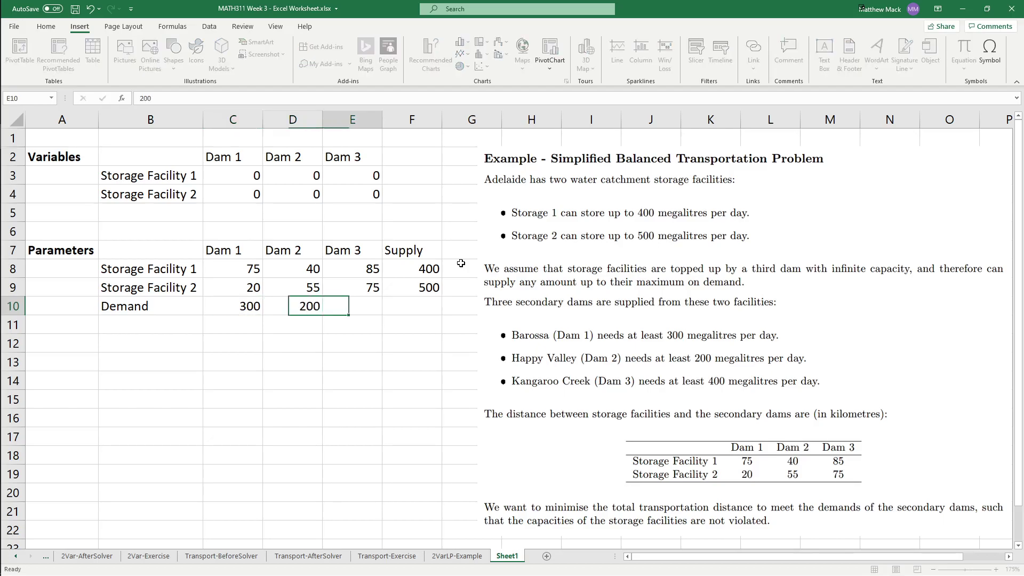
type("400")
key("Tab")
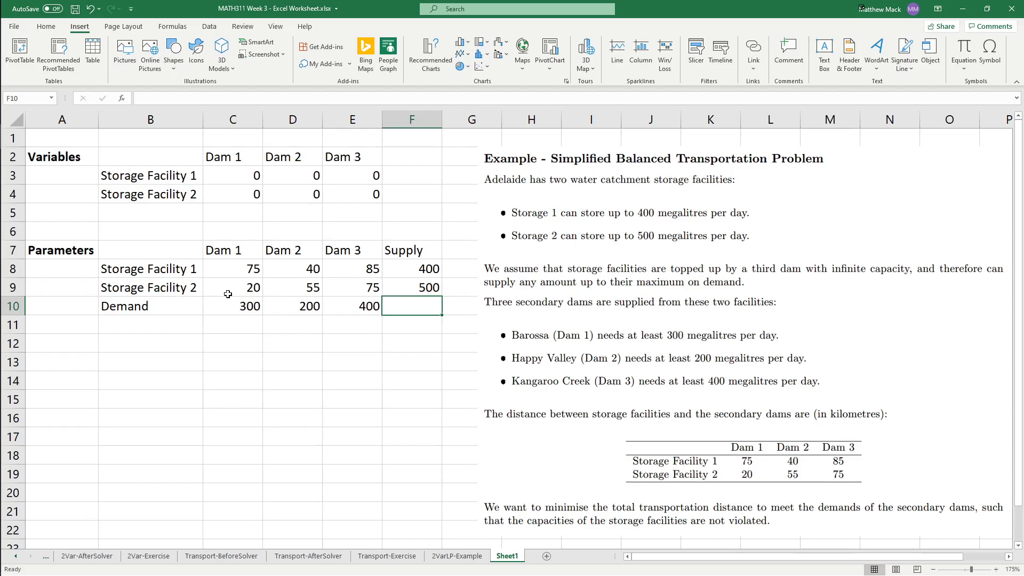
- Enter a bold 'Objective' label in cell A12
left_click(81, 347)
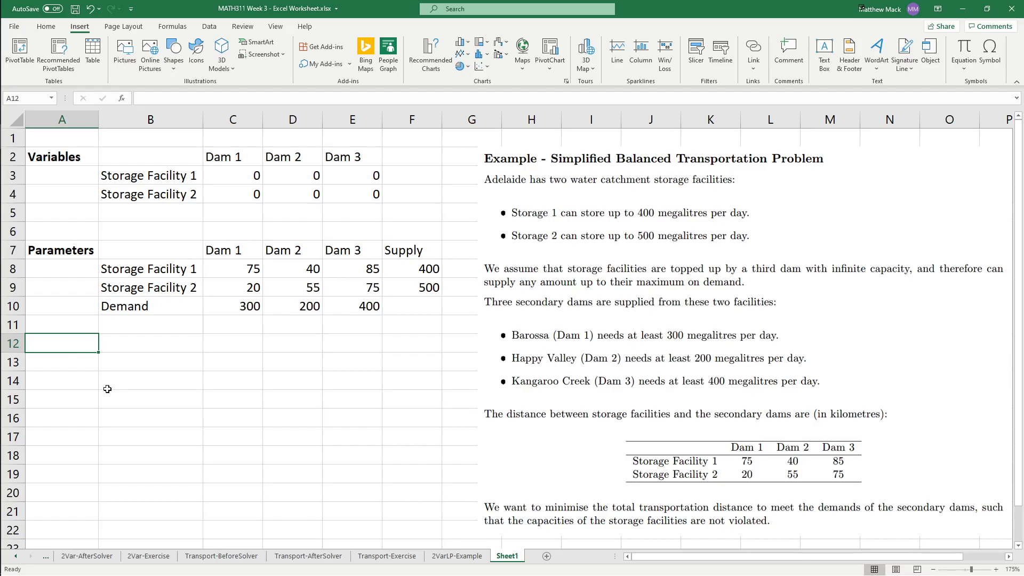
type("Objective")
key("Return")
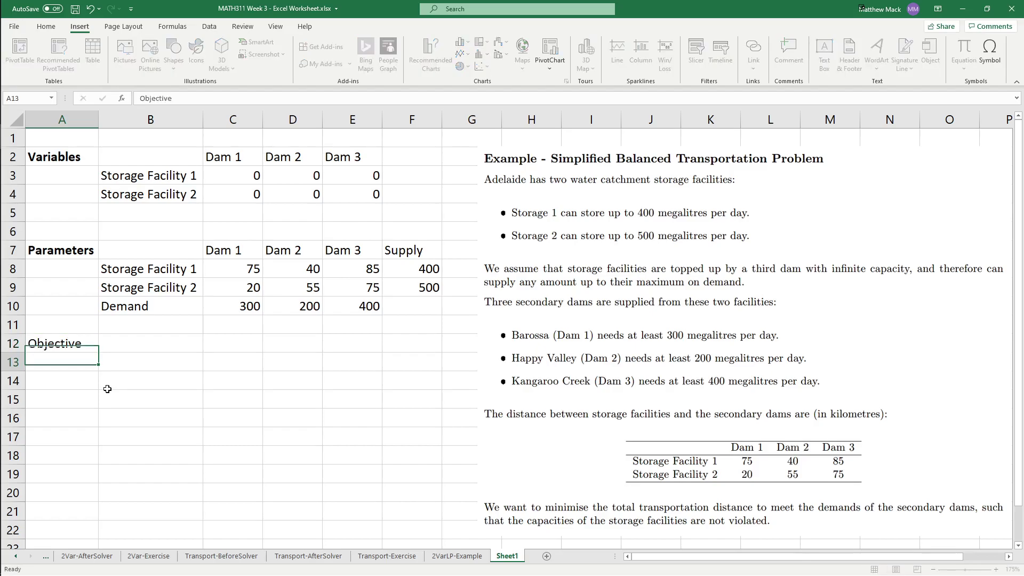
key("Up")
key("ctrl+b")
key("Right")
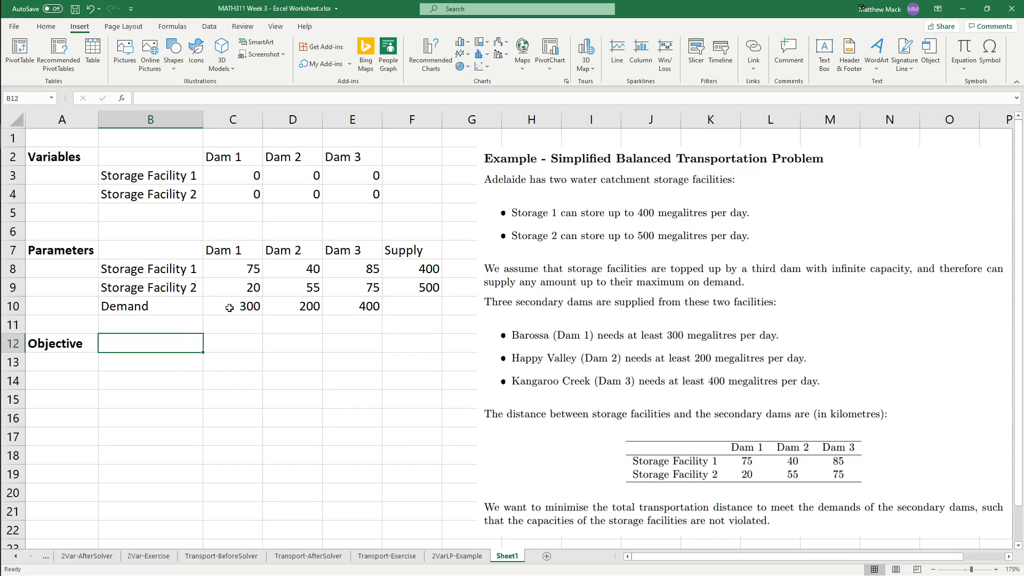
- Highlight the distance grid C8:E9 and pair shipment cell C3 with distance C8
left_click(247, 266)
left_click_drag(243, 273, 341, 292)
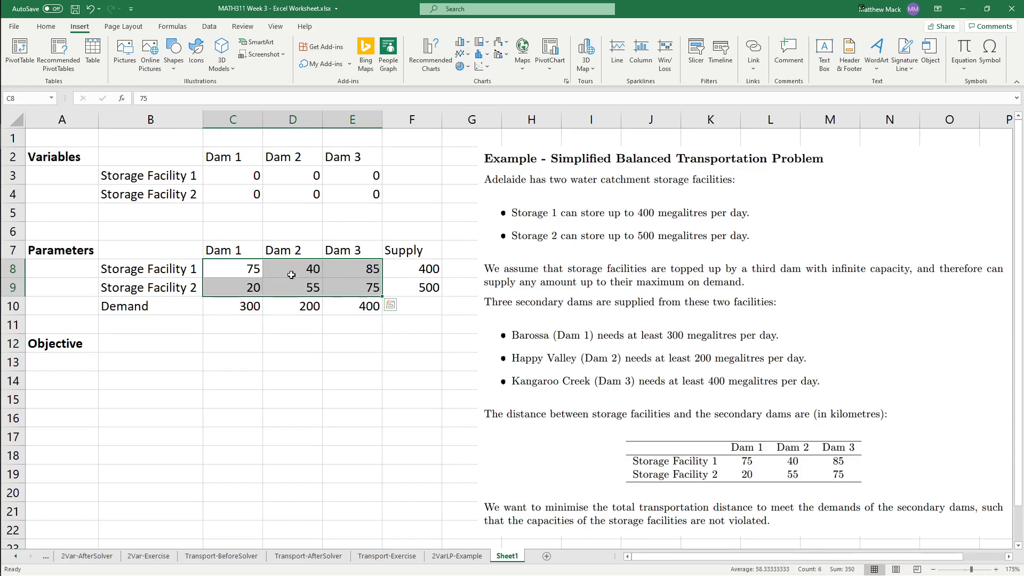
left_click(230, 208)
left_click(255, 176)
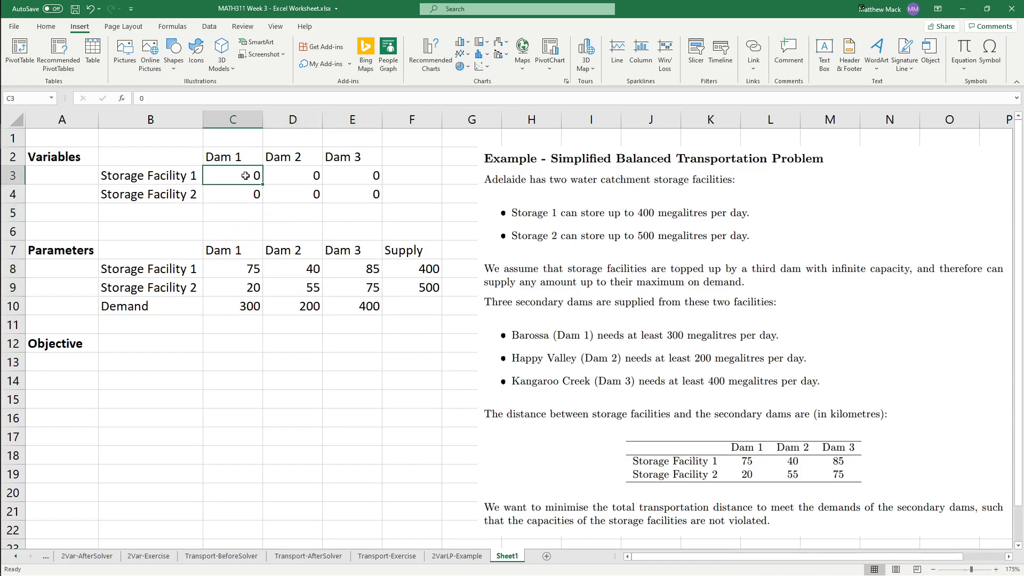
left_click(249, 272, "ctrl")
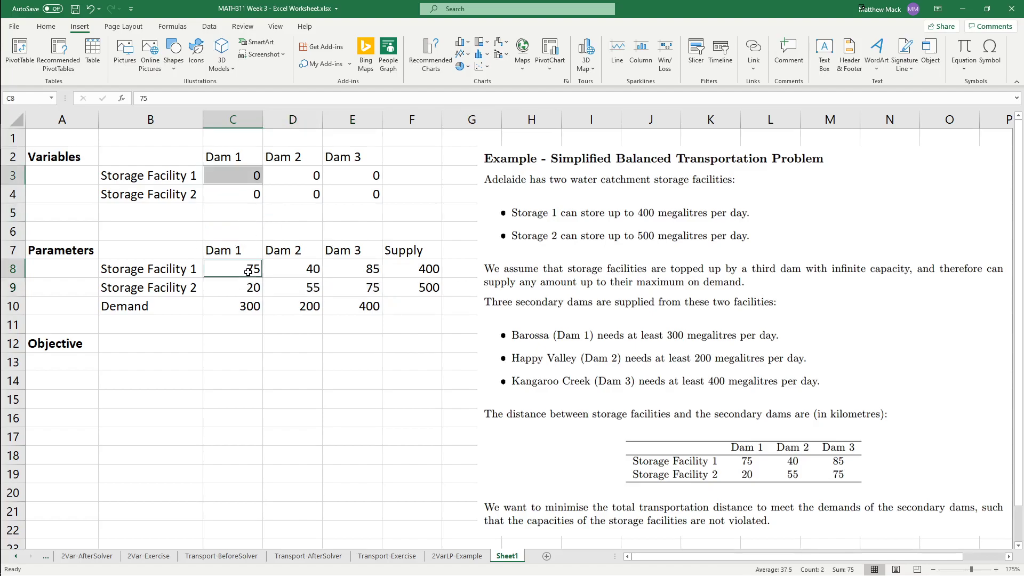
left_click(301, 224)
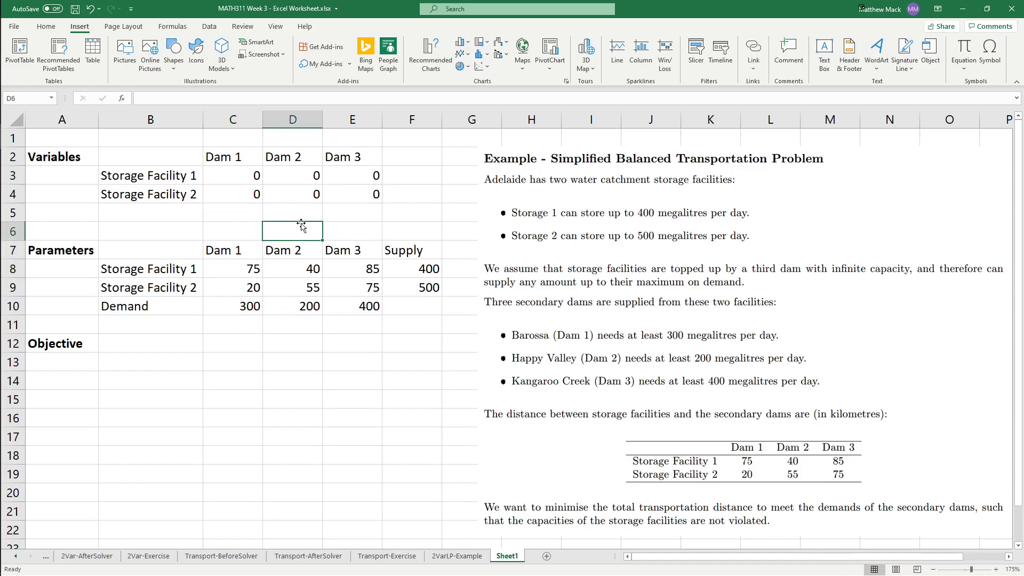
- Pair shipment cells D3, E3, C4 with distances D8, E8, C9, then select B12
left_click(294, 180)
left_click(304, 268, "ctrl")
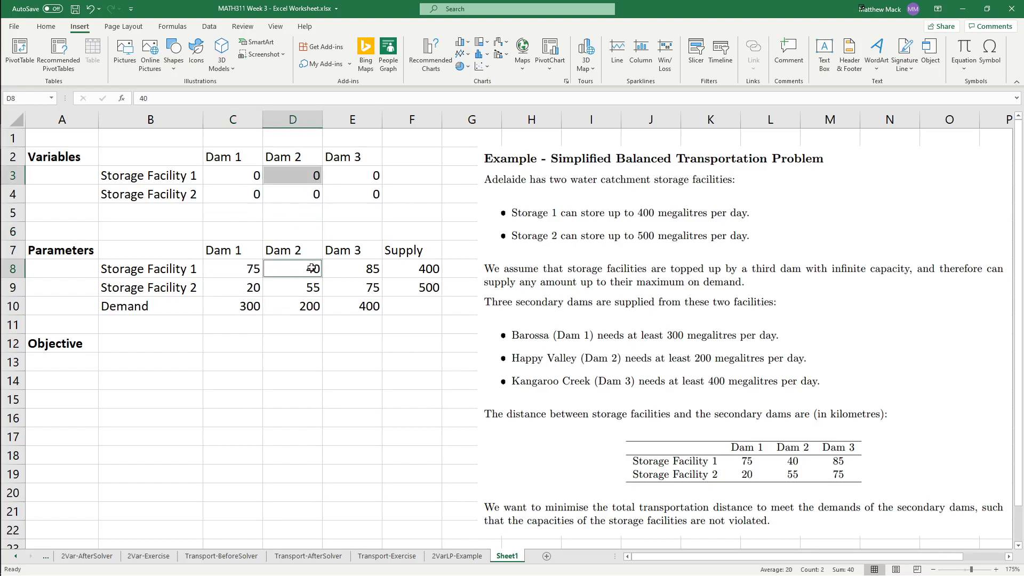
left_click(359, 176)
left_click(366, 275, "ctrl")
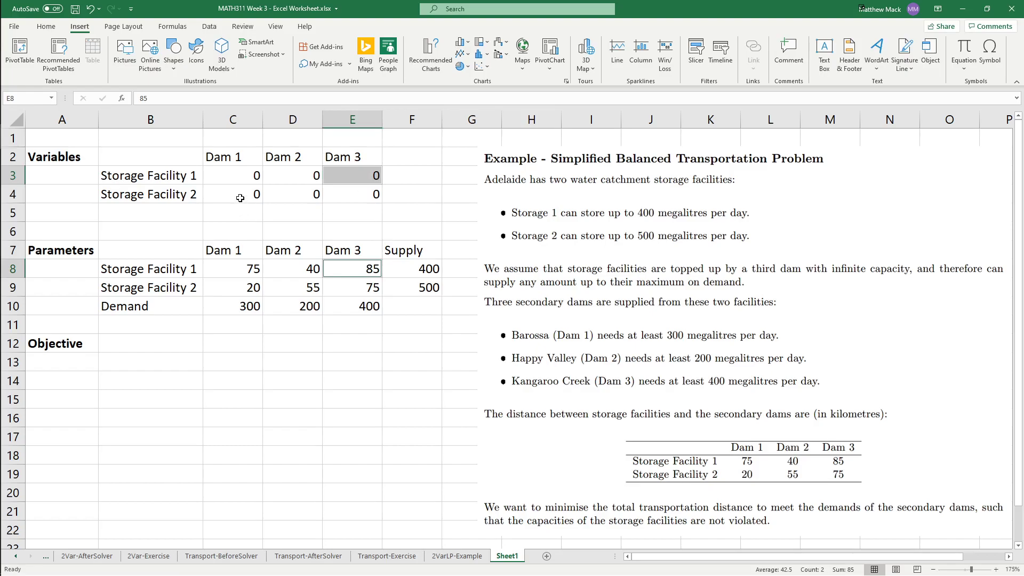
left_click(241, 199)
left_click(239, 288, "ctrl")
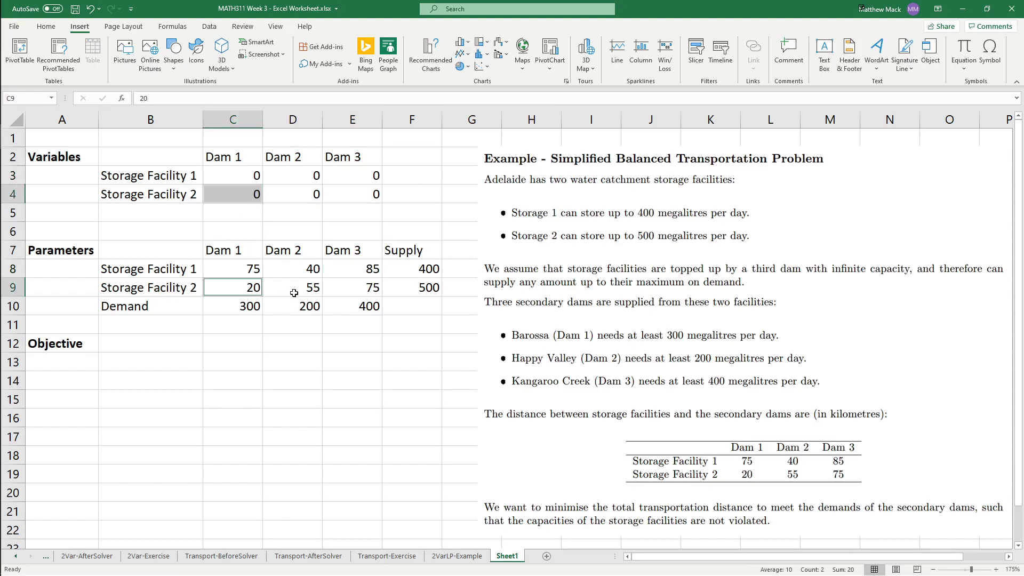
left_click(257, 178)
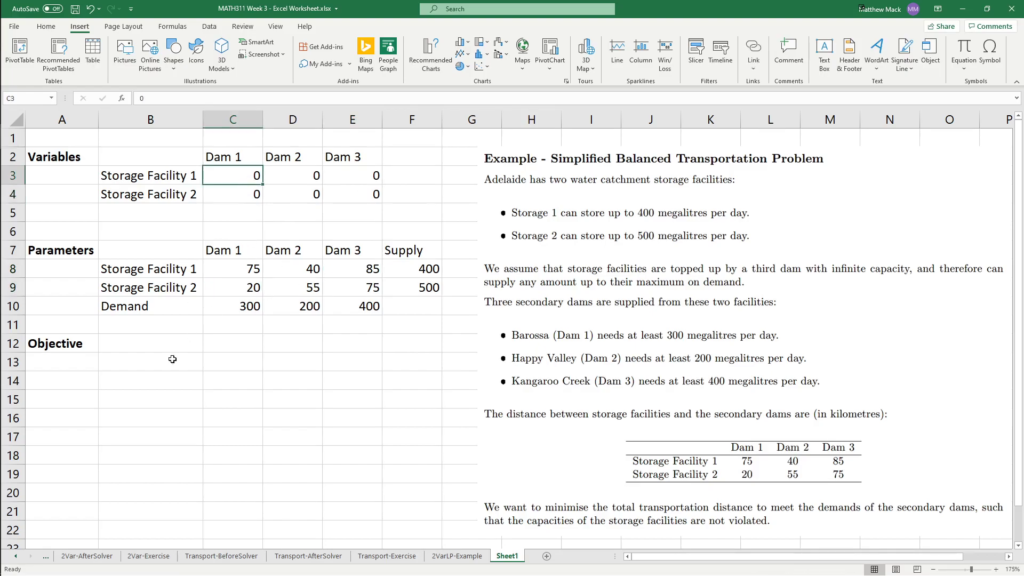
left_click(125, 350)
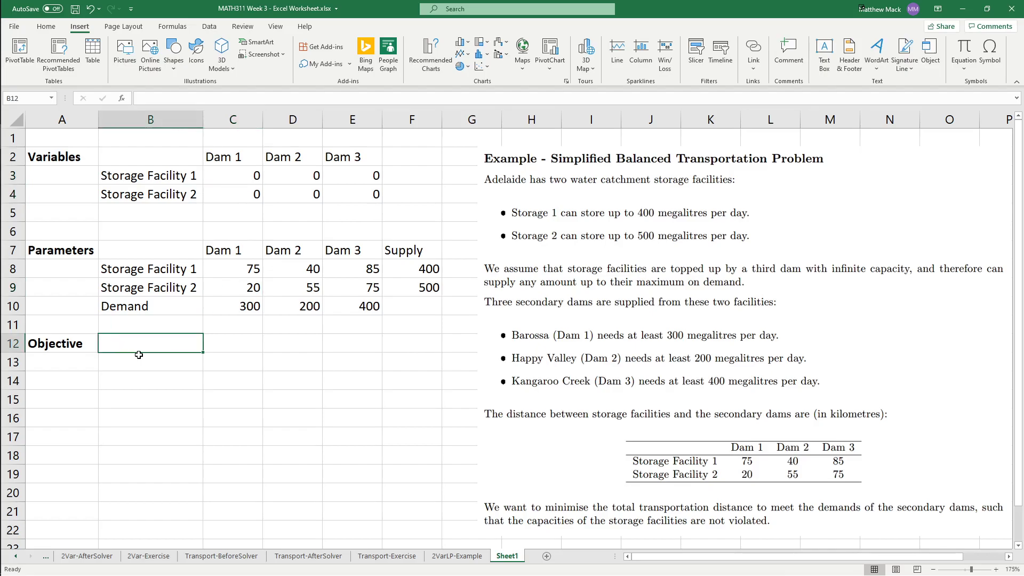
- Enter =SUMPRODUCT(C3:E4,C8:E9) in B12 as the total-distance objective
type("=SUM")
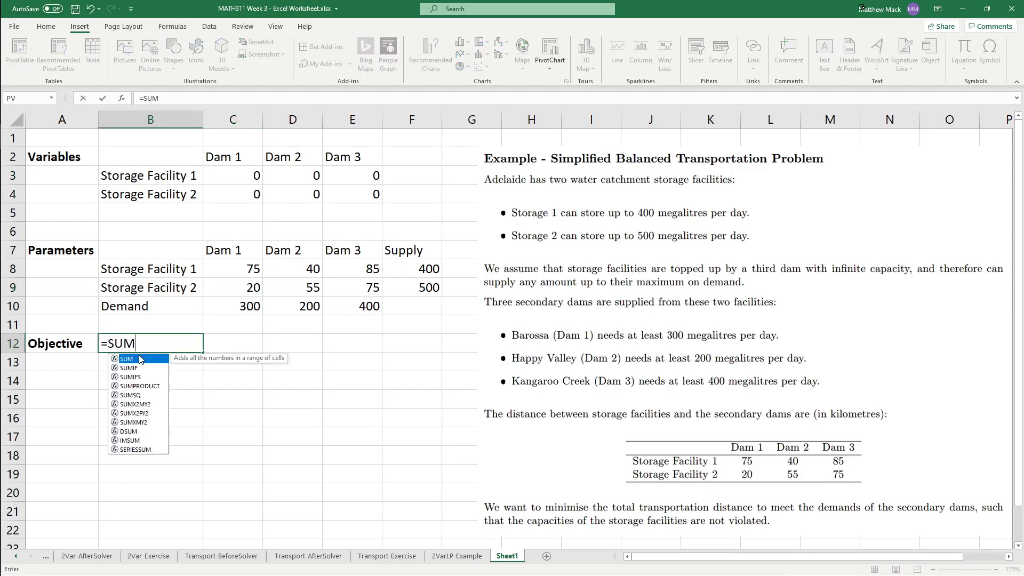
type("PRODUC")
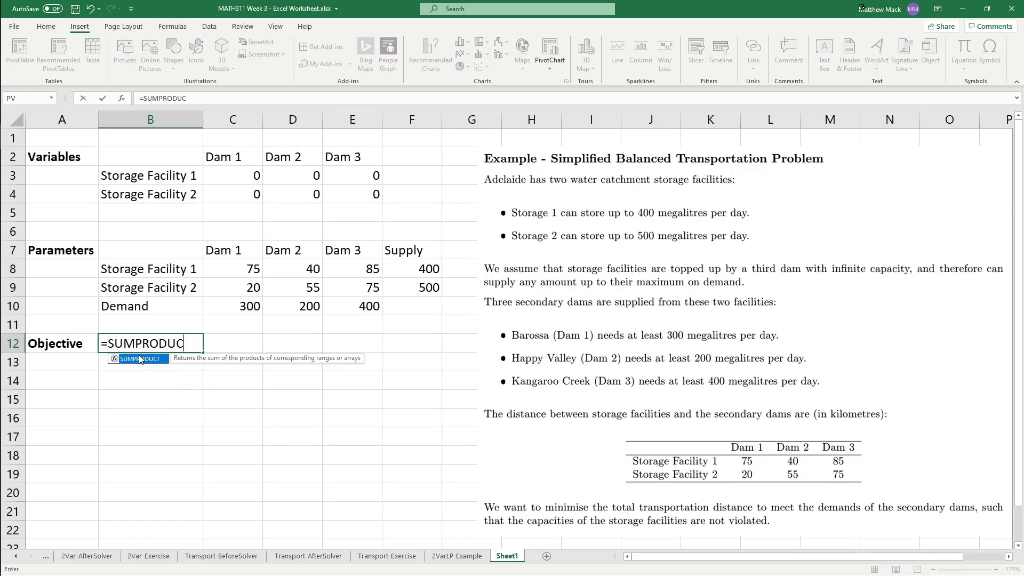
type("T")
double_click(140, 359)
type("(")
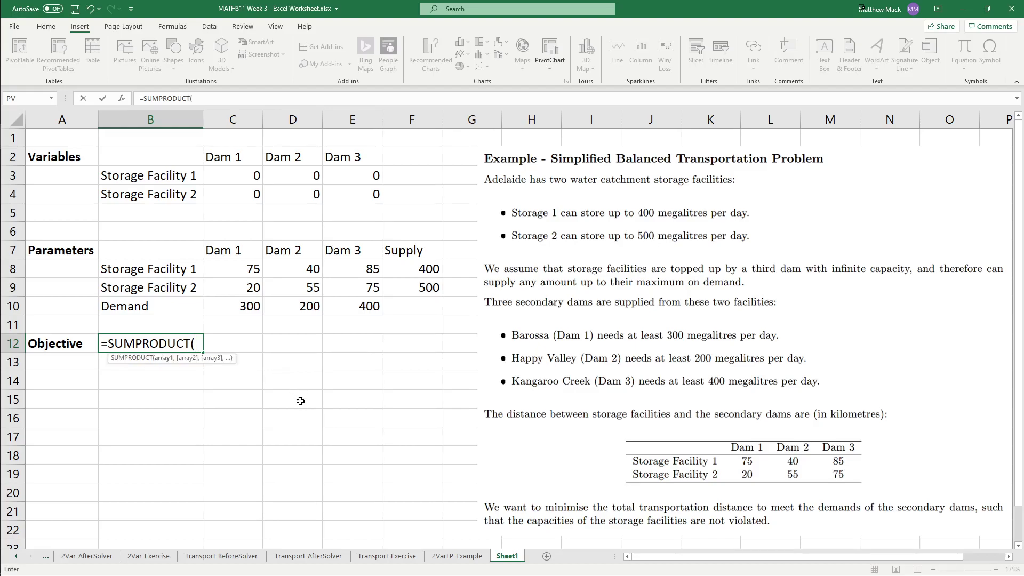
left_click_drag(240, 176, 353, 199)
type(",")
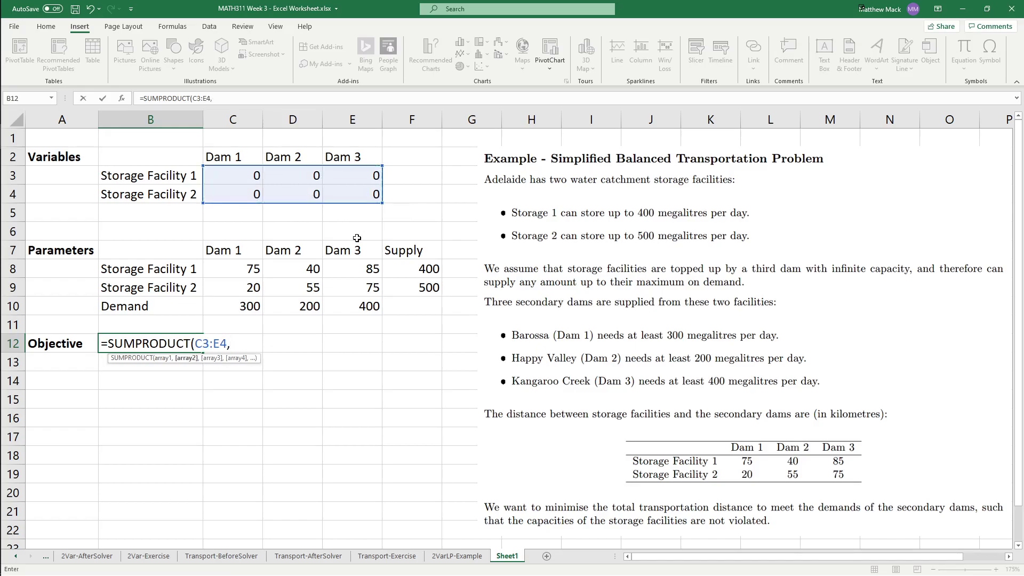
left_click_drag(242, 267, 344, 284)
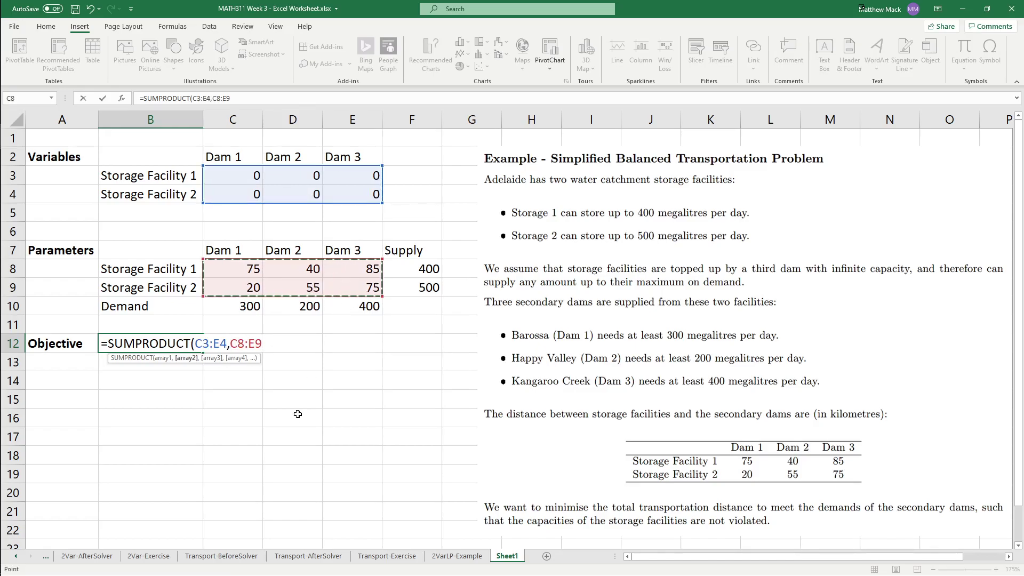
type(")")
key("Return")
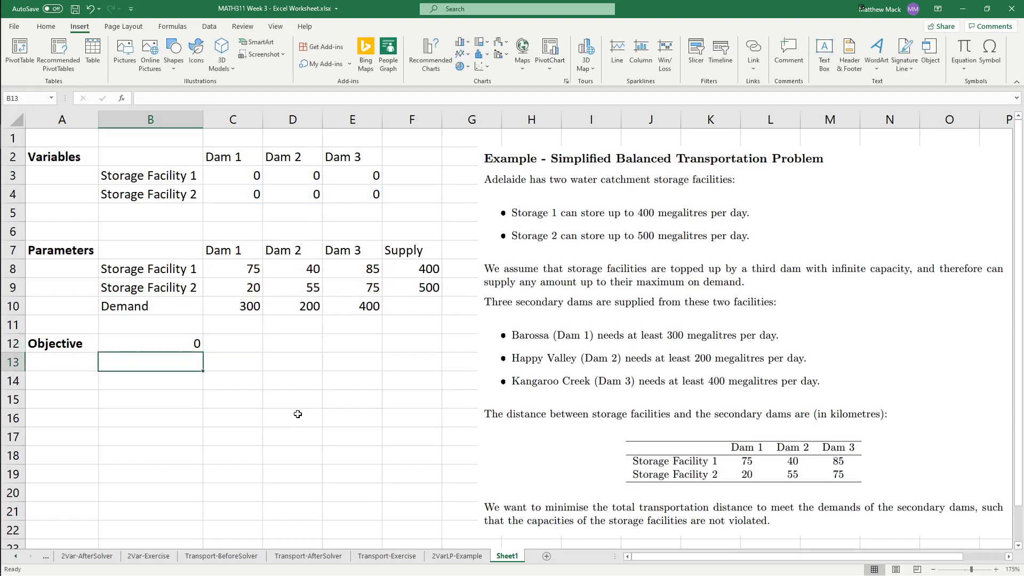
left_click(182, 343)
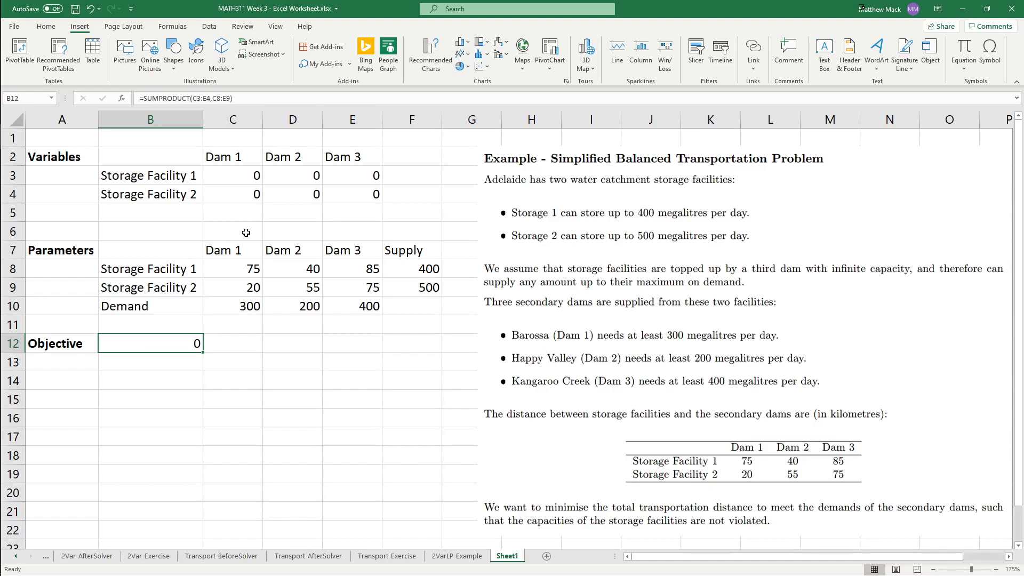
left_click(183, 267)
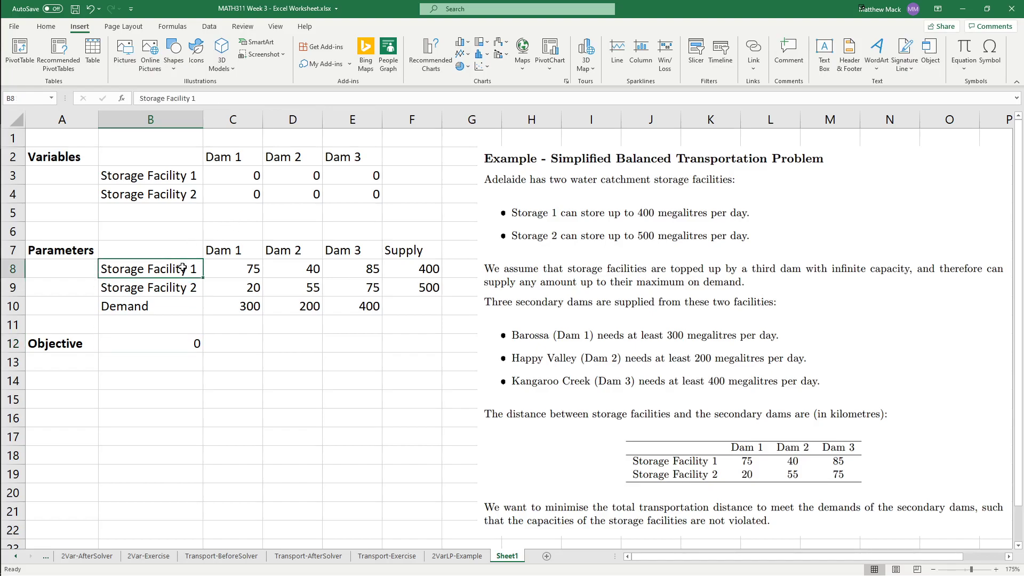
left_click(193, 286)
left_click(421, 270)
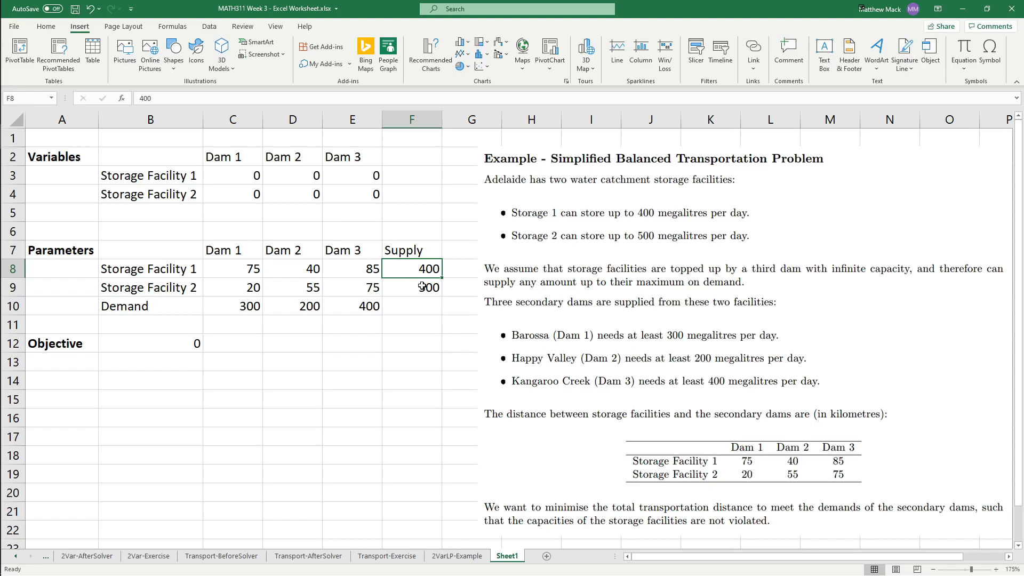
left_click(421, 289)
key("Up")
left_click(249, 308)
left_click(284, 308)
left_click(380, 308)
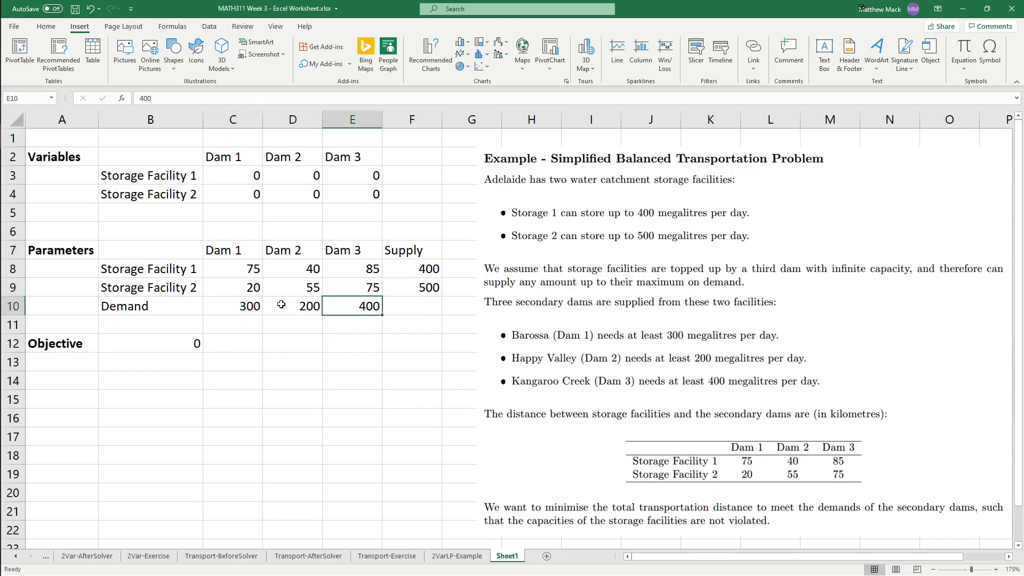
left_click(281, 305)
left_click(244, 309)
left_click(296, 307)
left_click(368, 307)
left_click(258, 211)
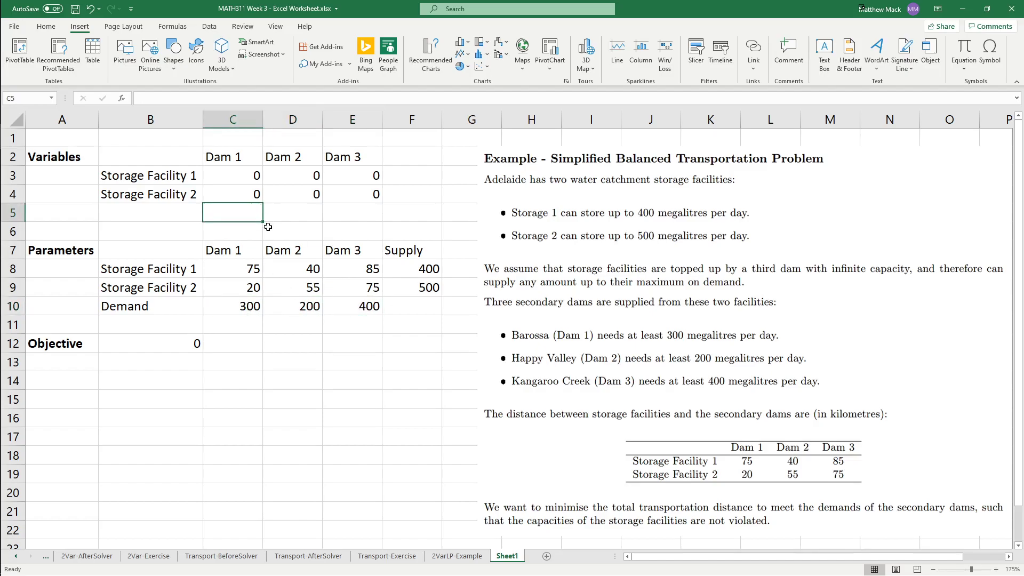
left_click(173, 218)
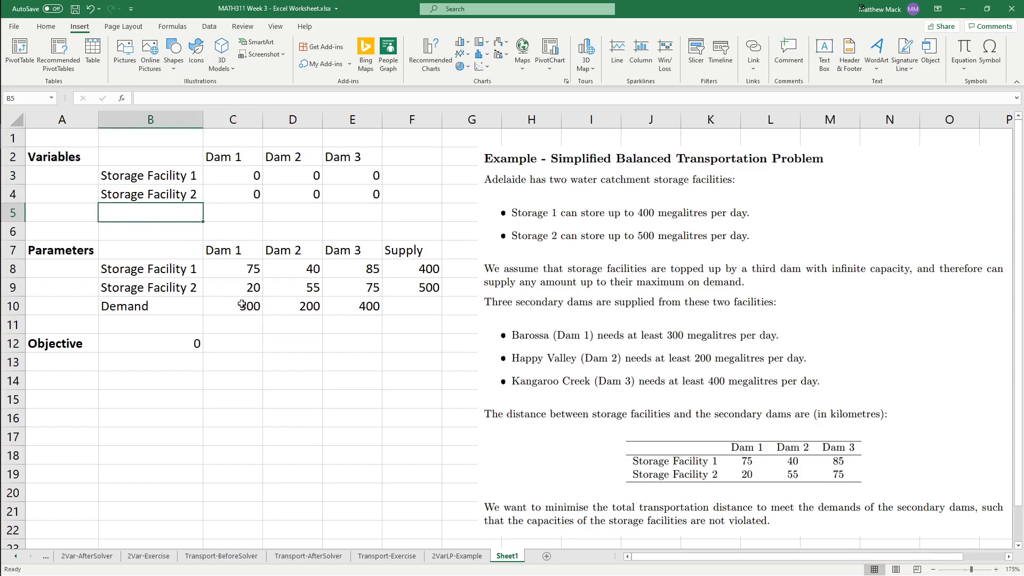
- Label B5 'Demand' and F2 'Supply'
type("Demand")
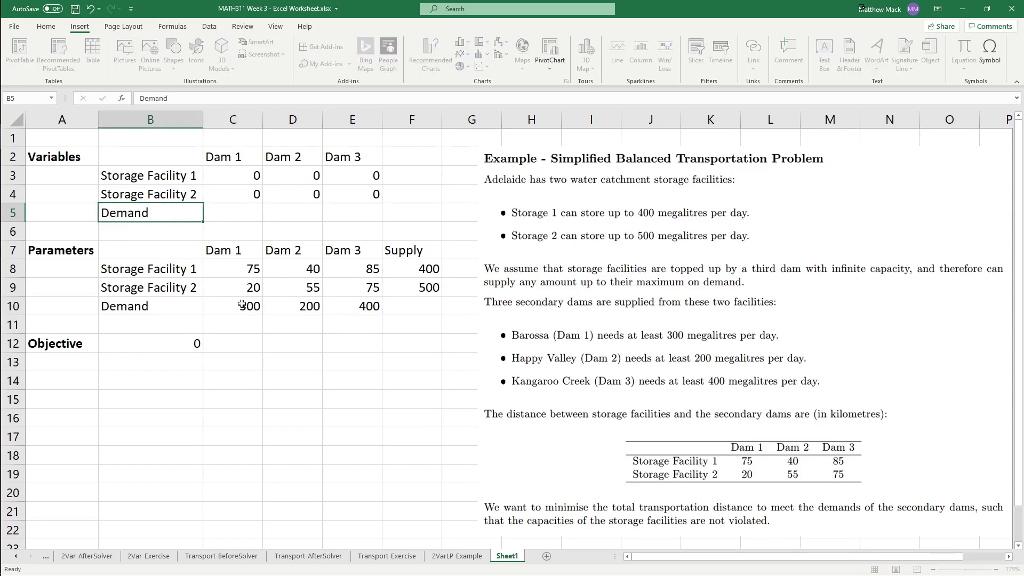
key("Tab")
key("Tab")
key("Tab")
key("Right")
key("Up")
key("Up")
key("Up")
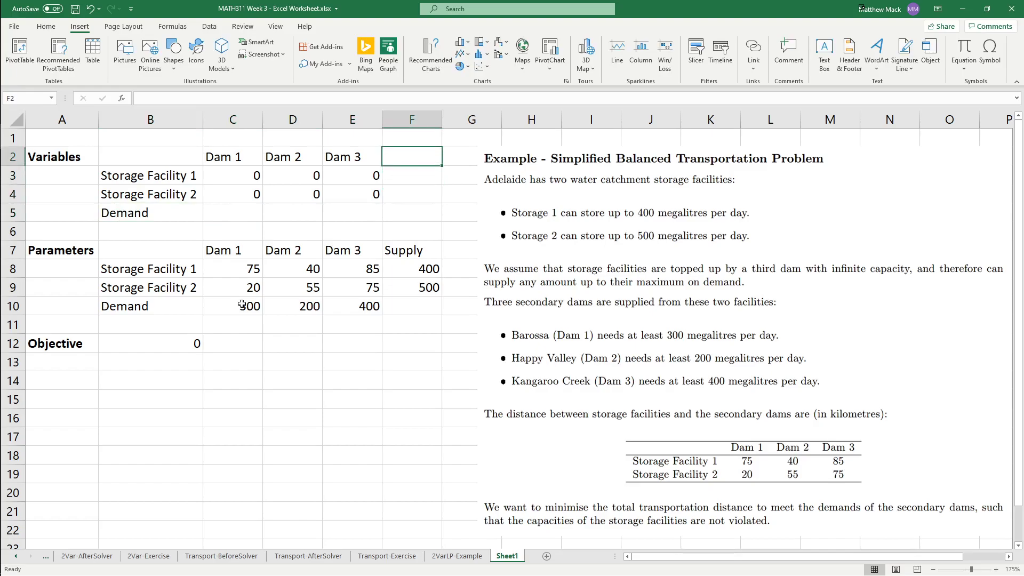
type("Supply")
key("Return")
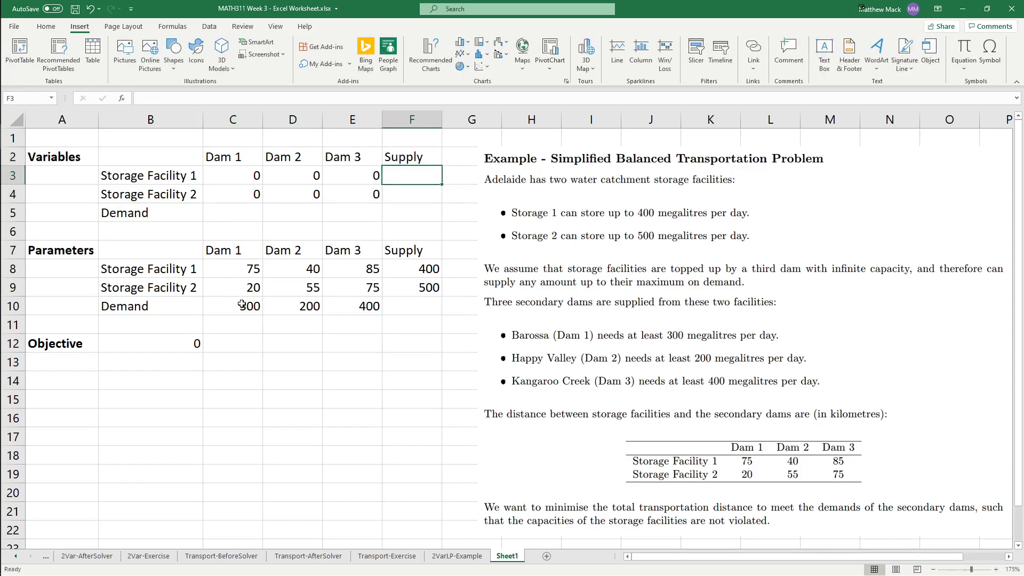
- Enter =SUM(C3:E3) in F3 and fill it down to F4
left_click(228, 171)
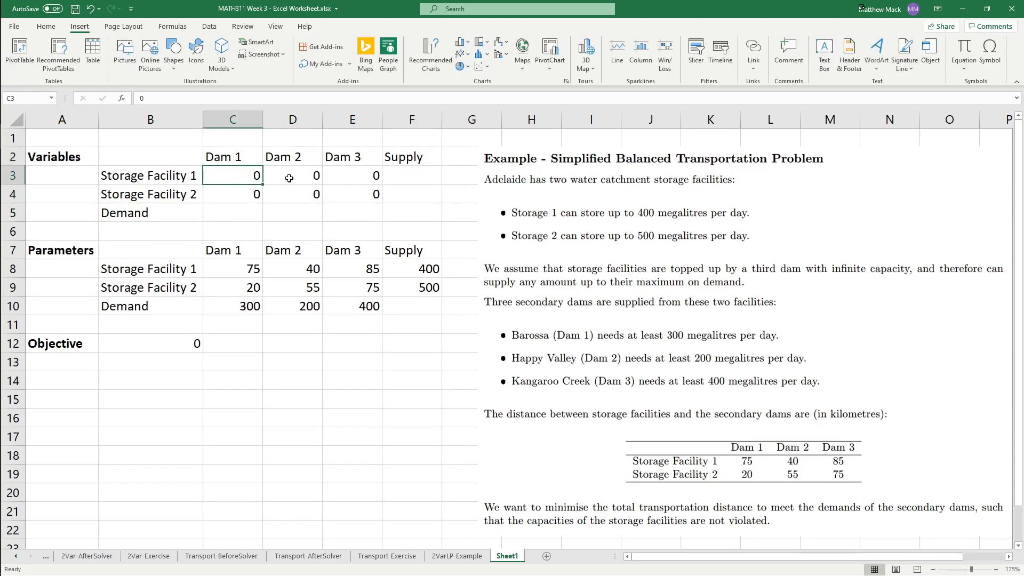
left_click(400, 172)
type("=SUM(")
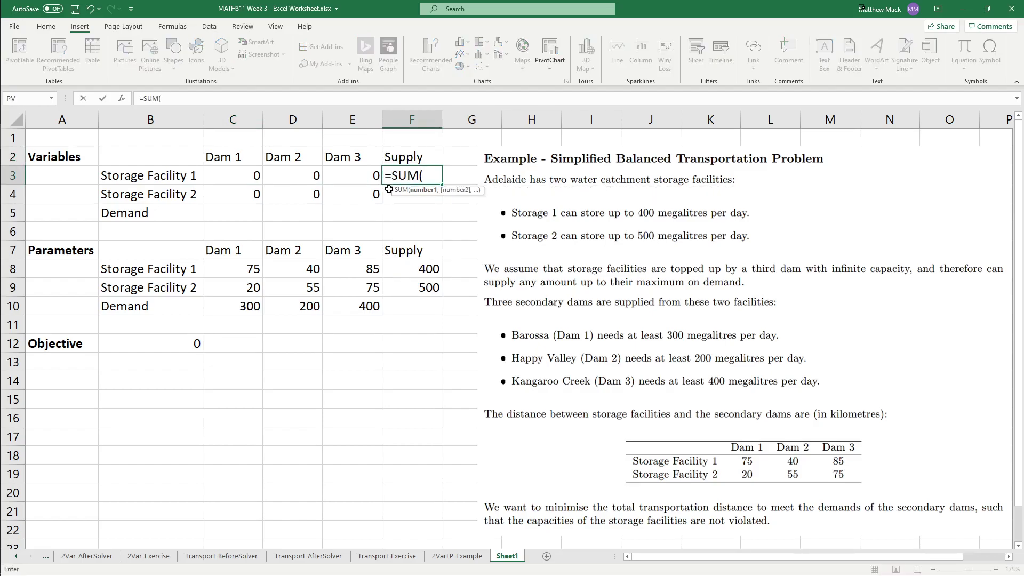
left_click_drag(244, 181, 354, 190)
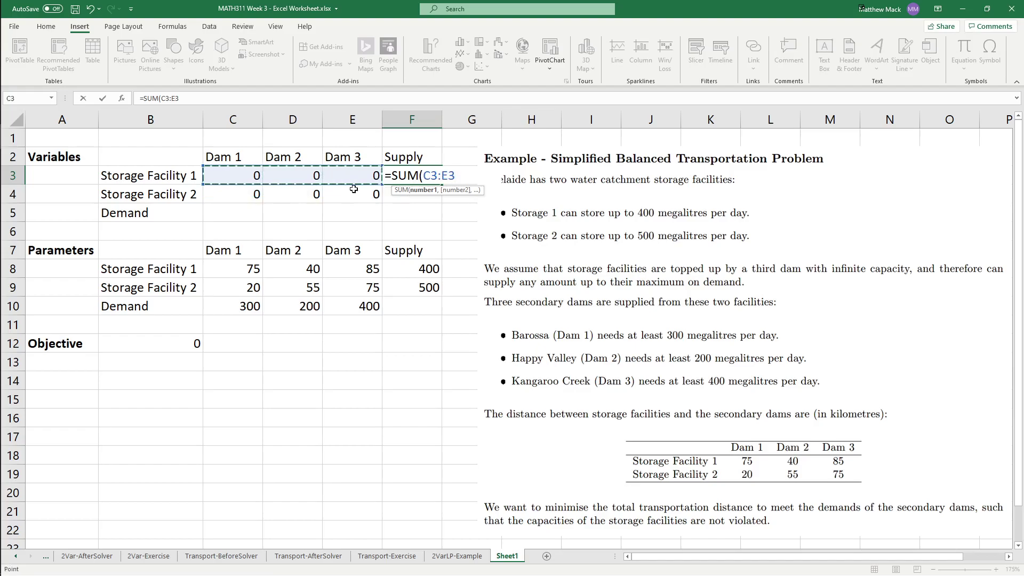
type(")")
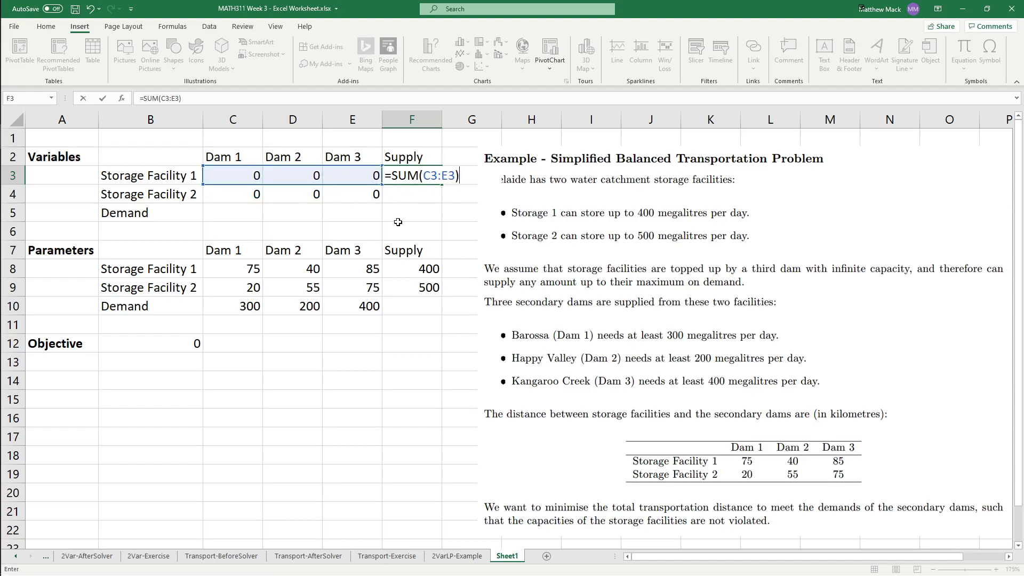
key("Return")
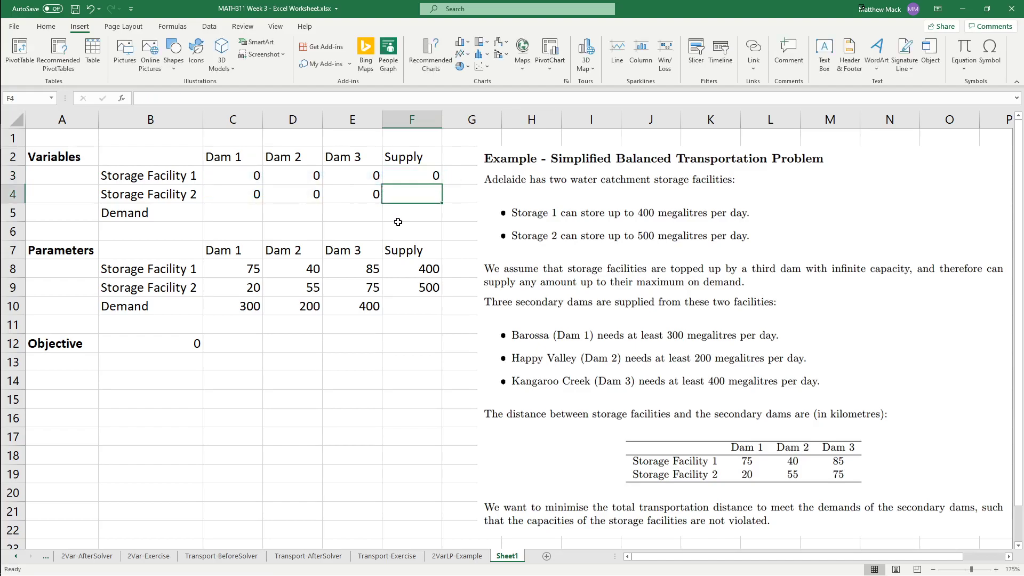
left_click(432, 178)
left_click_drag(444, 184, 441, 200)
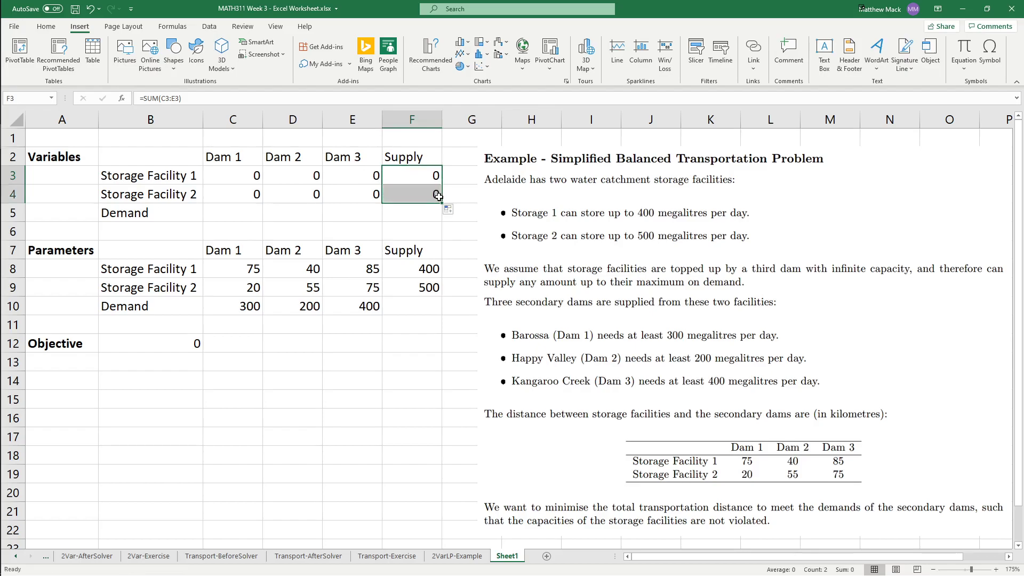
- Check that F3 and F4 total their rows C3:E3 and C4:E4
left_click(422, 193)
key("F2")
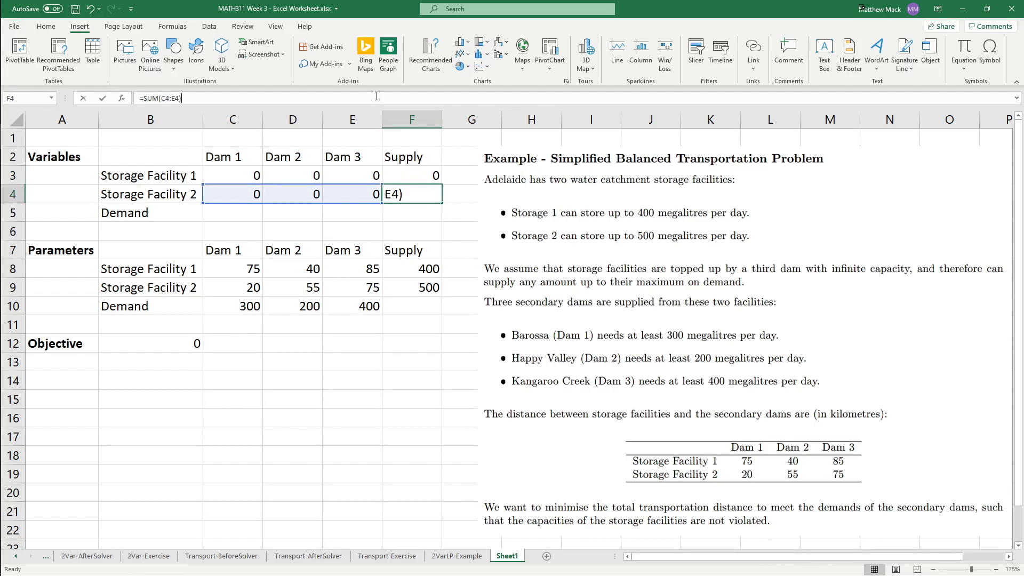
key("Escape")
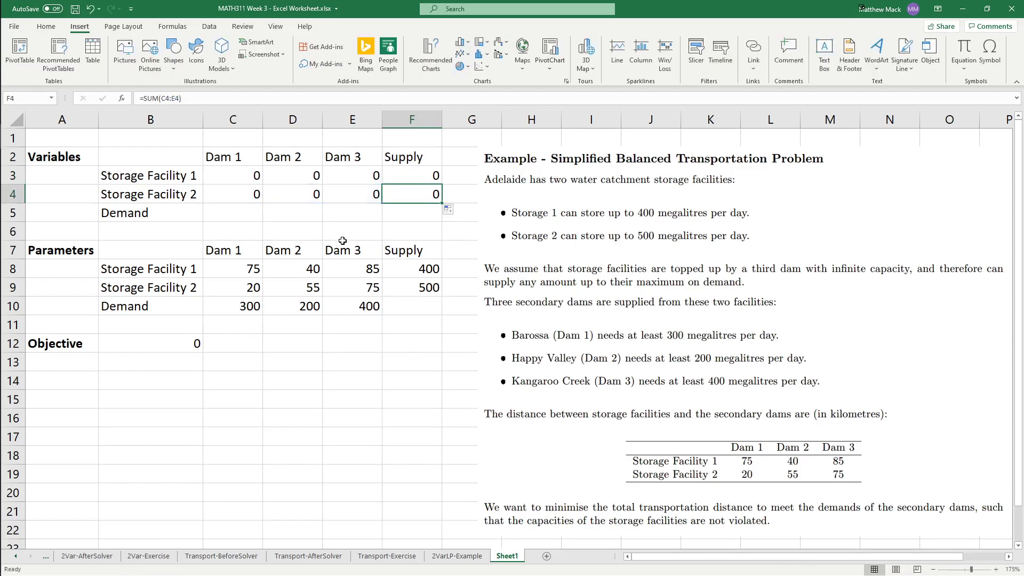
left_click(415, 176)
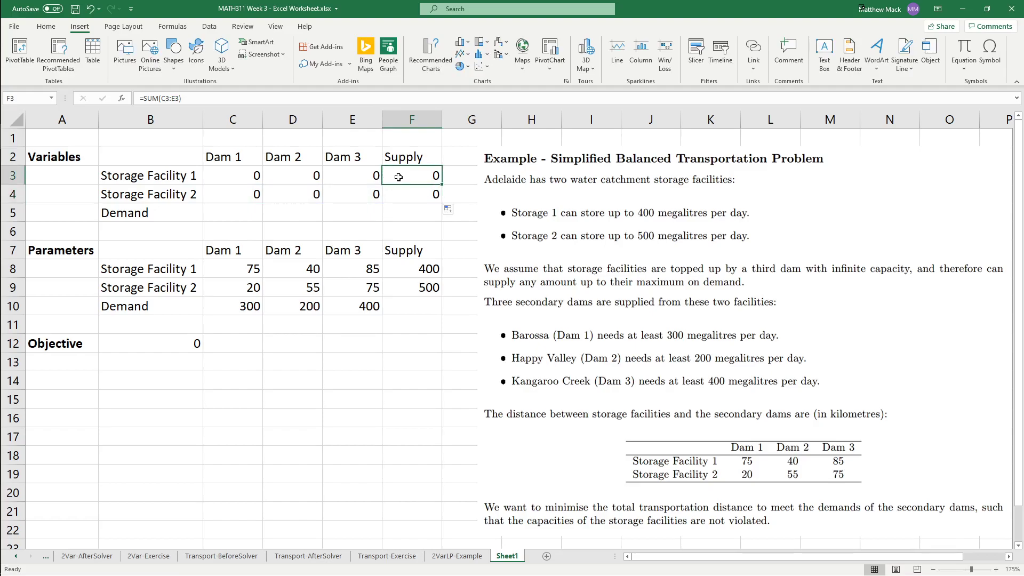
left_click_drag(227, 178, 361, 180)
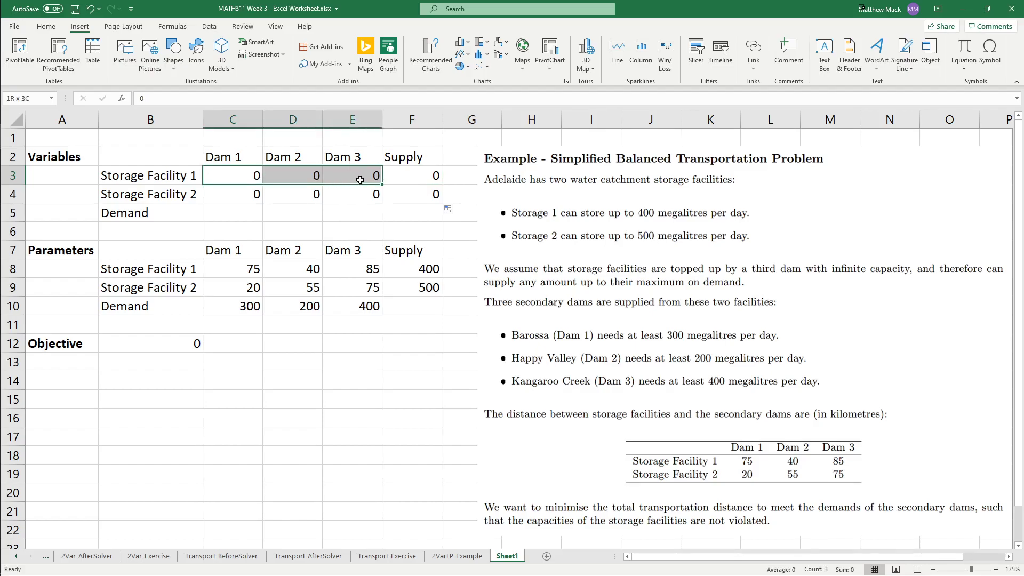
left_click(415, 182)
left_click(417, 192)
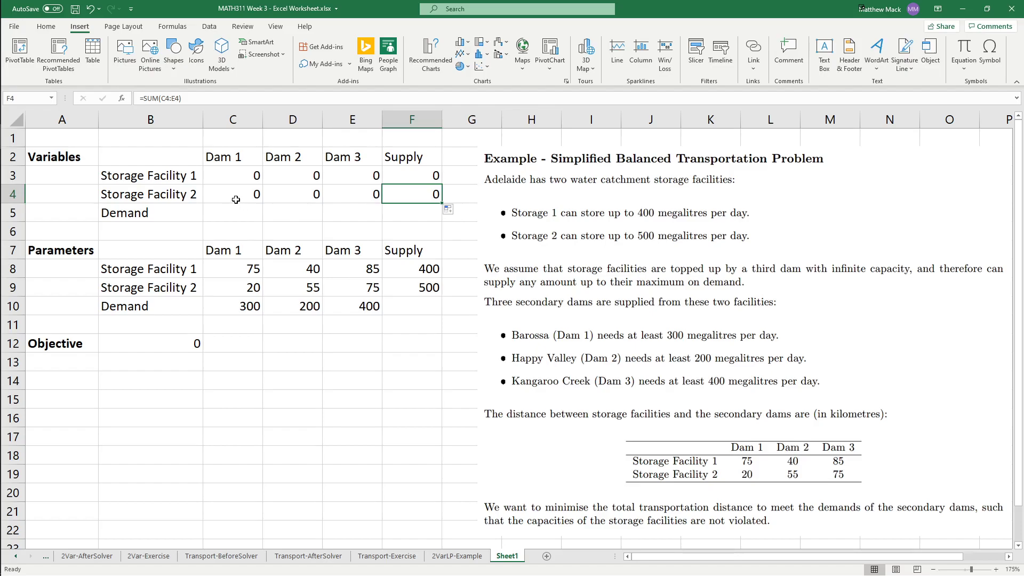
left_click_drag(236, 199, 398, 196)
left_click(400, 196)
left_click(250, 210)
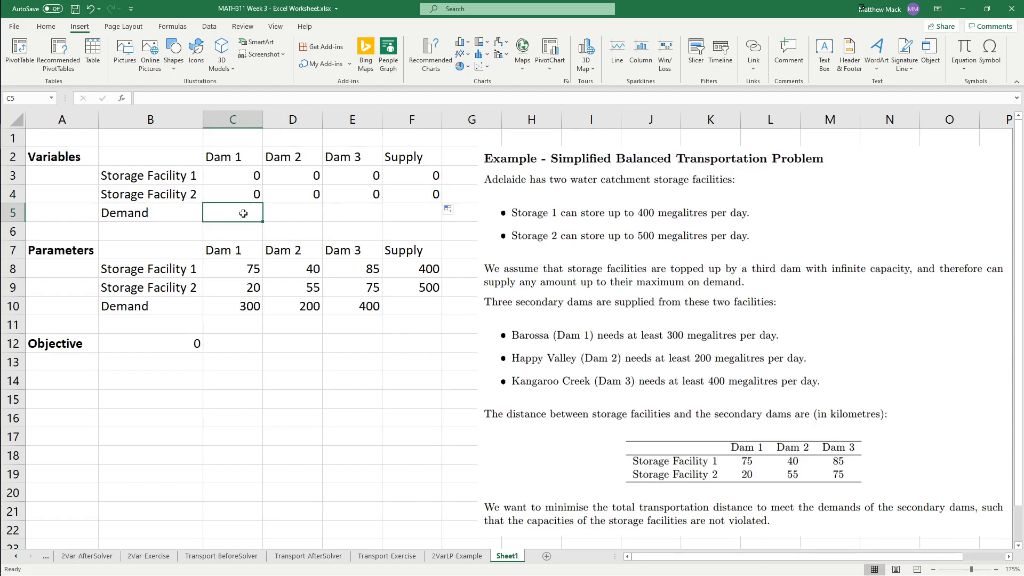
type("=")
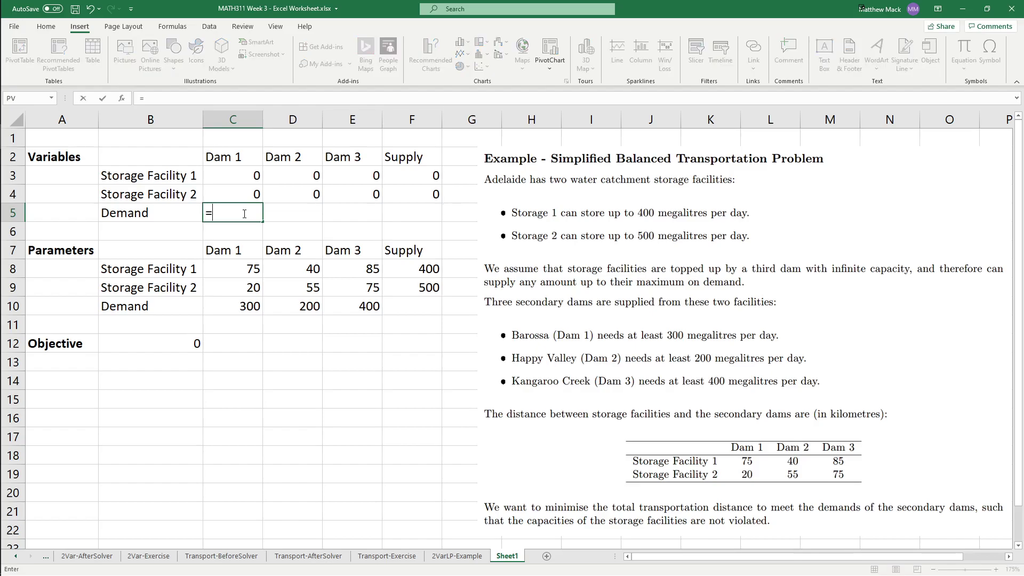
type("SUM(")
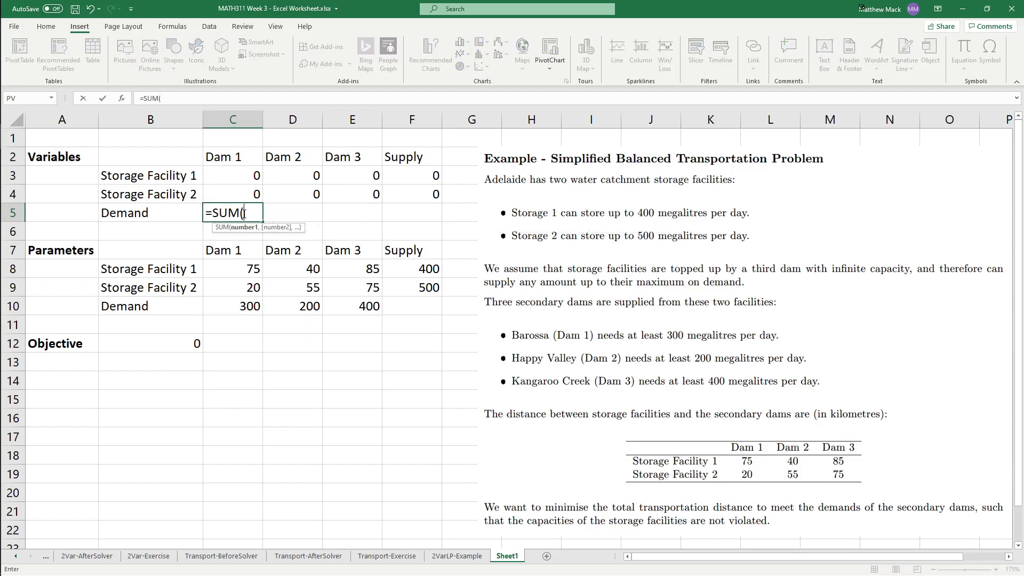
left_click_drag(257, 171, 264, 197)
key("shift+Return")
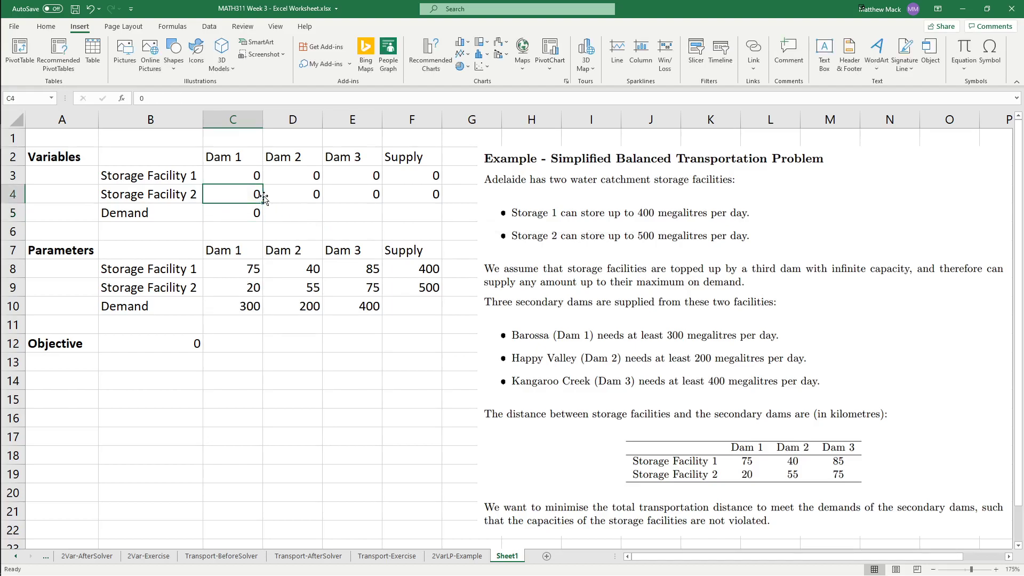
left_click(248, 213)
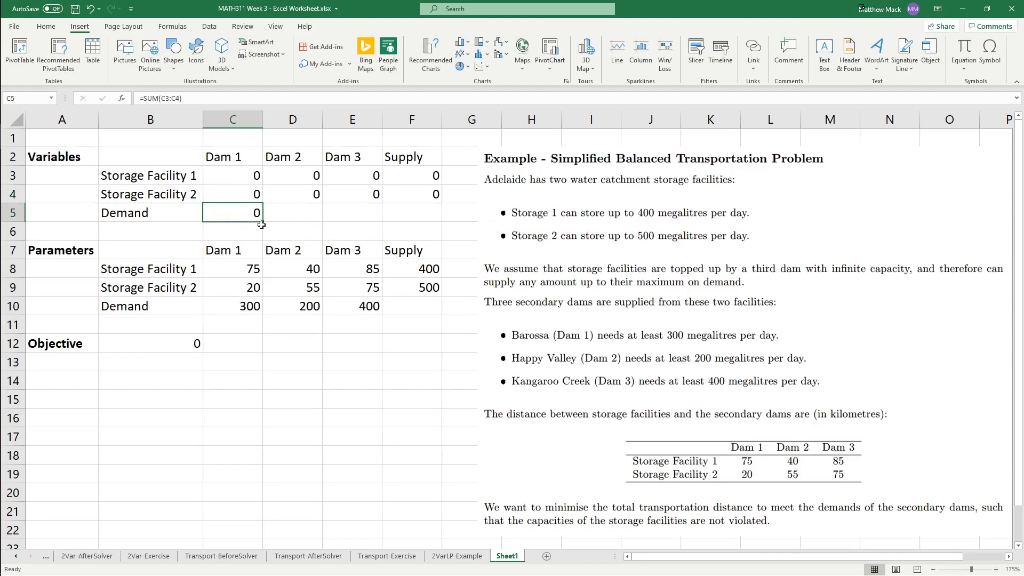
left_click_drag(263, 224, 374, 224)
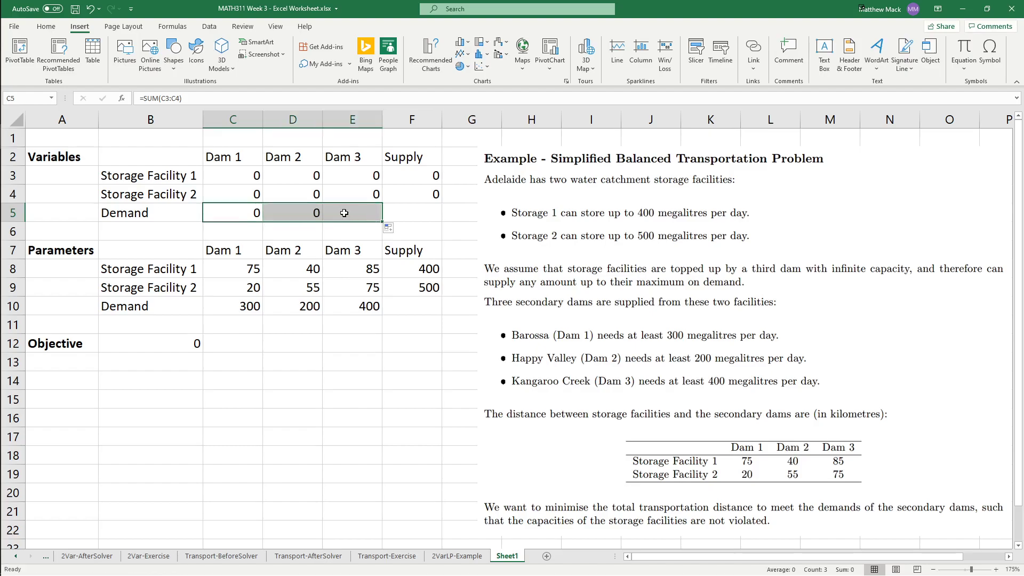
left_click(277, 285)
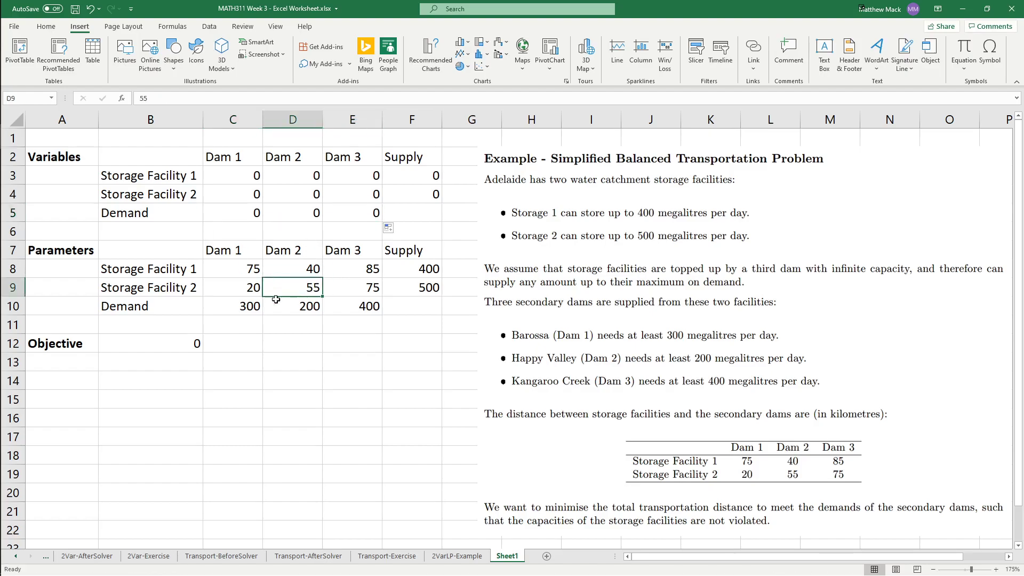
left_click(242, 338)
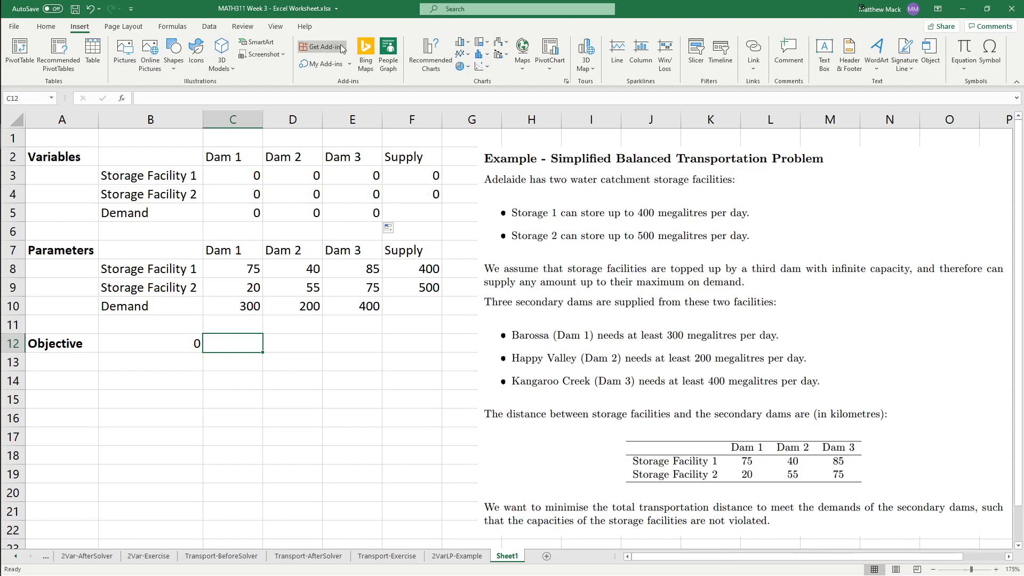
- Open Solver and set the objective cell to $B$12
left_click(209, 26)
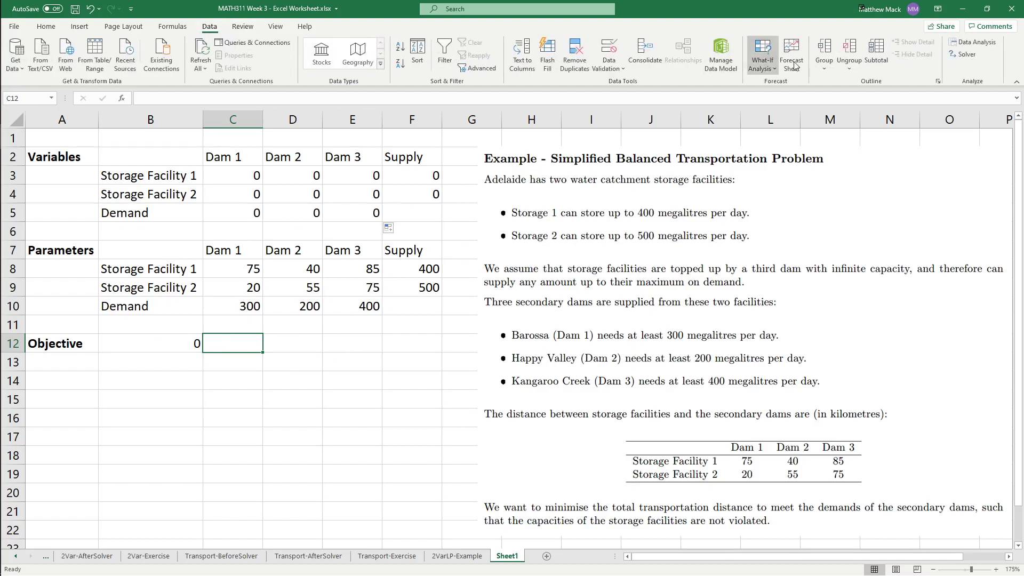
left_click(963, 53)
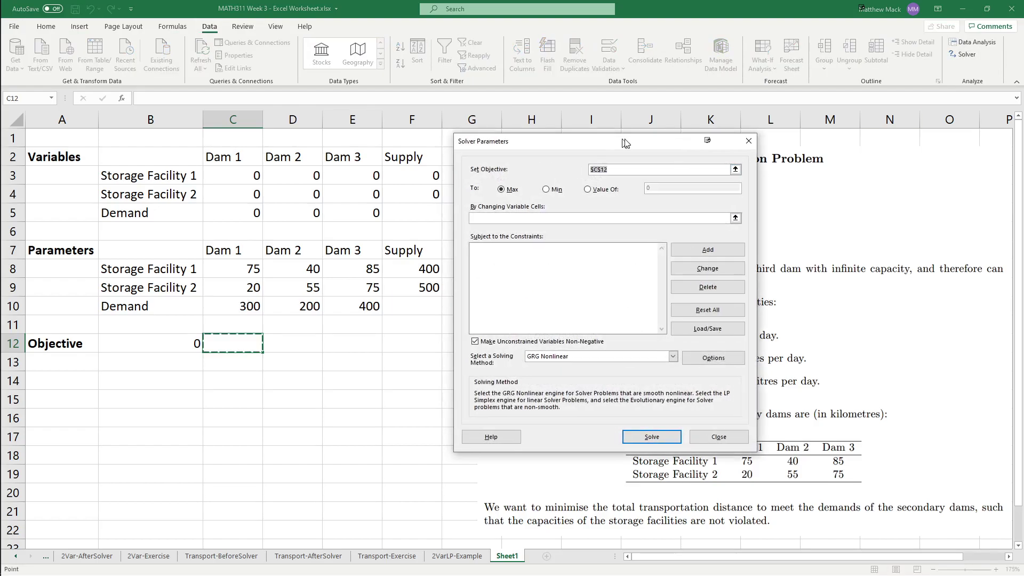
left_click_drag(626, 143, 678, 158)
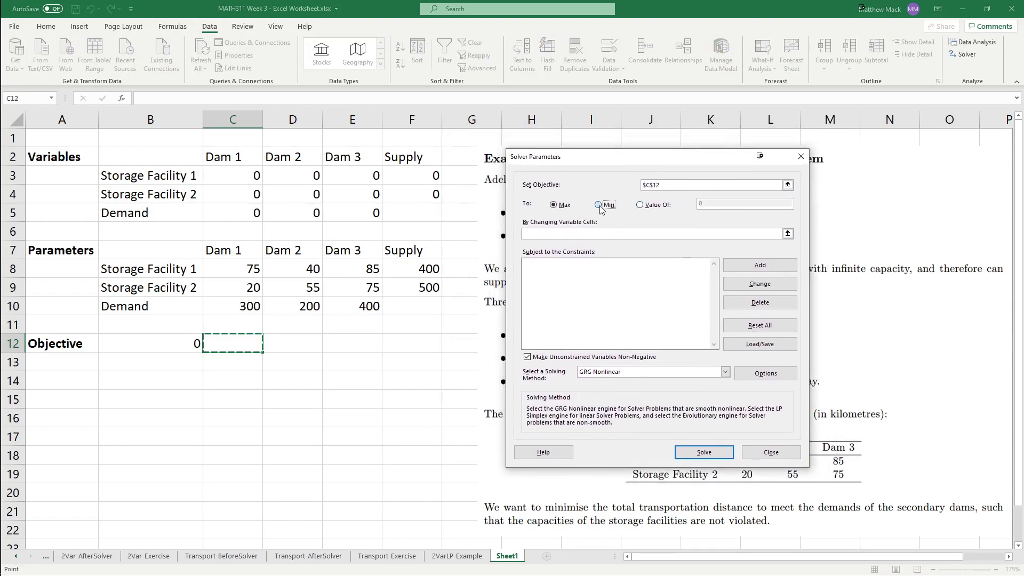
left_click(788, 185)
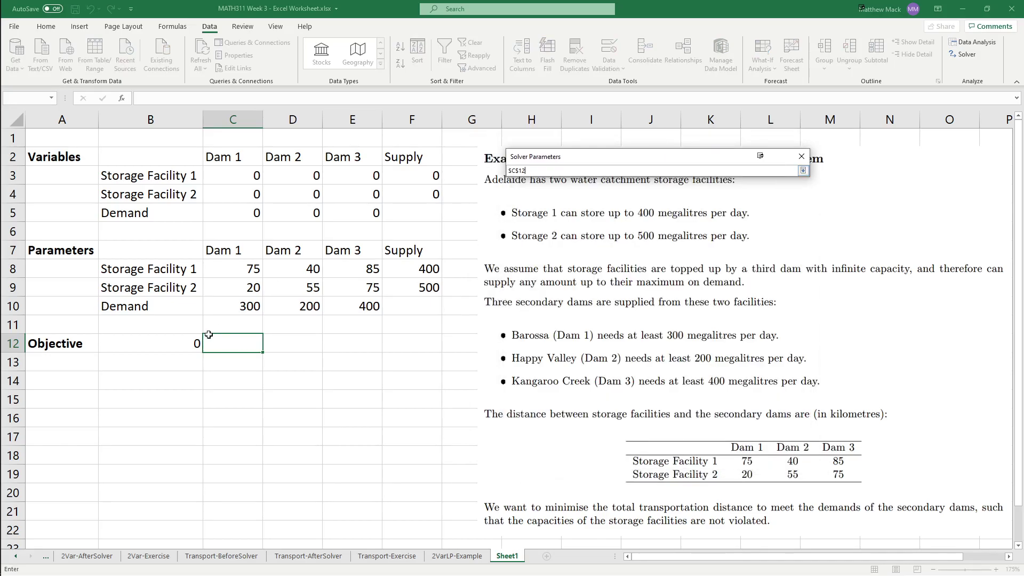
left_click(188, 341)
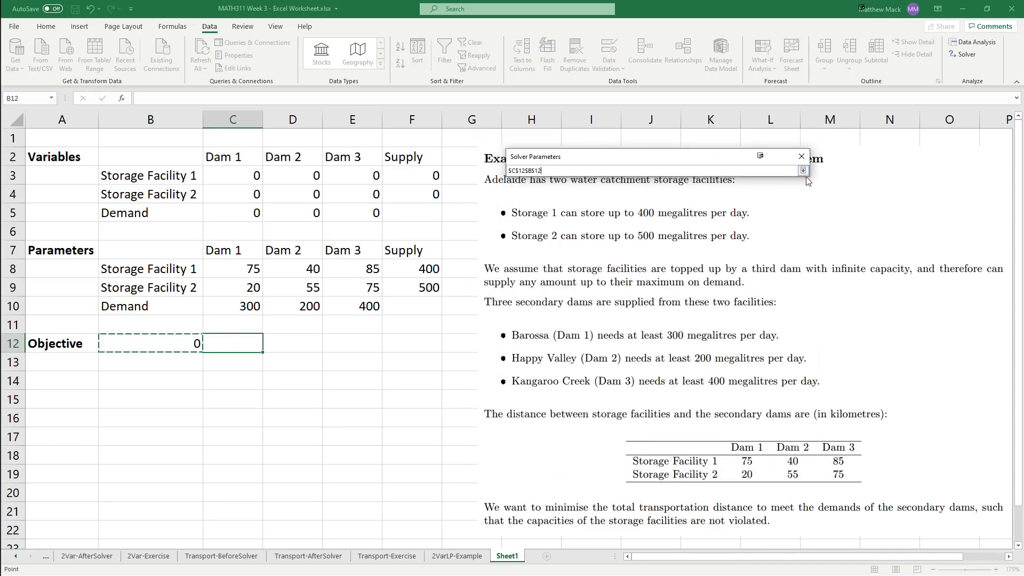
left_click_drag(607, 169, 455, 172)
left_click(167, 342)
left_click(803, 170)
- Minimise by changing $C$3:$E$4, clear the non-negative option, and use Simplex LP
left_click(599, 206)
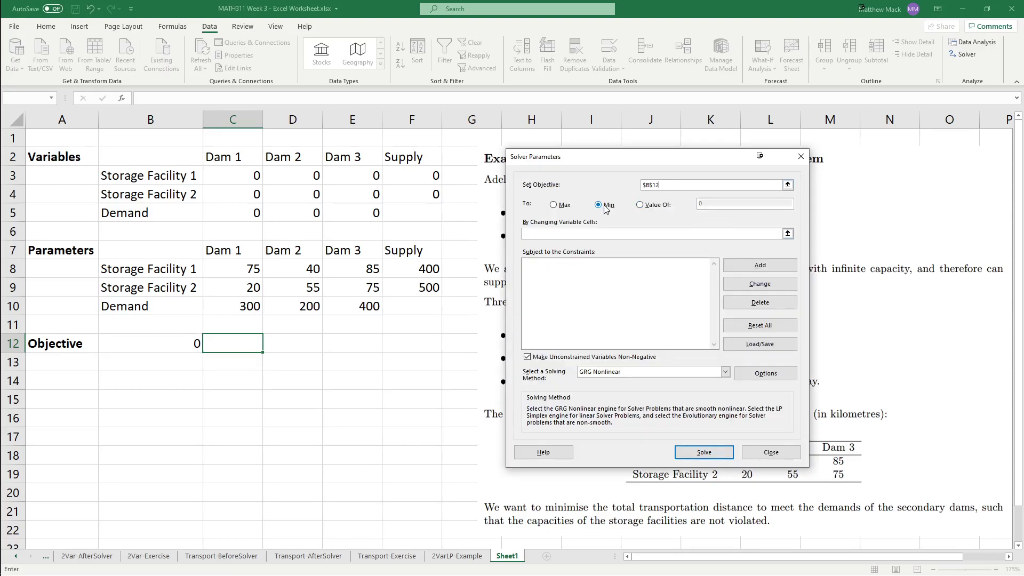
left_click(610, 236)
left_click(788, 233)
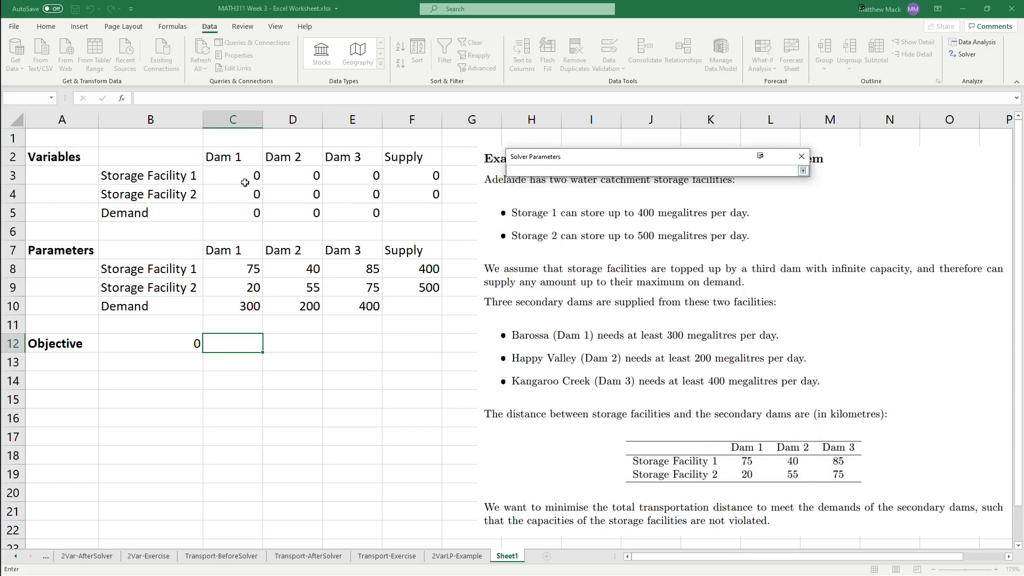
left_click_drag(234, 175, 348, 194)
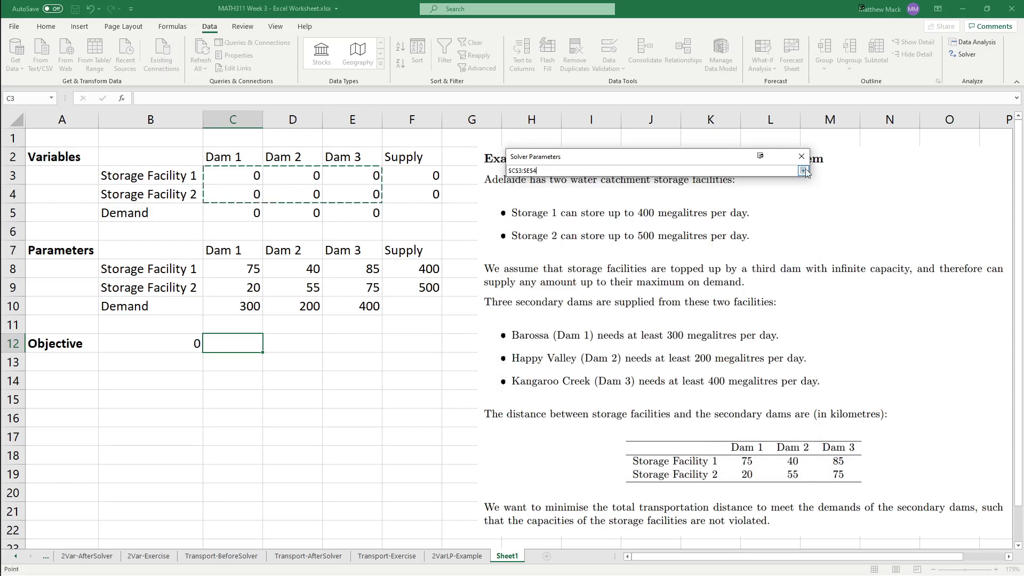
left_click(803, 171)
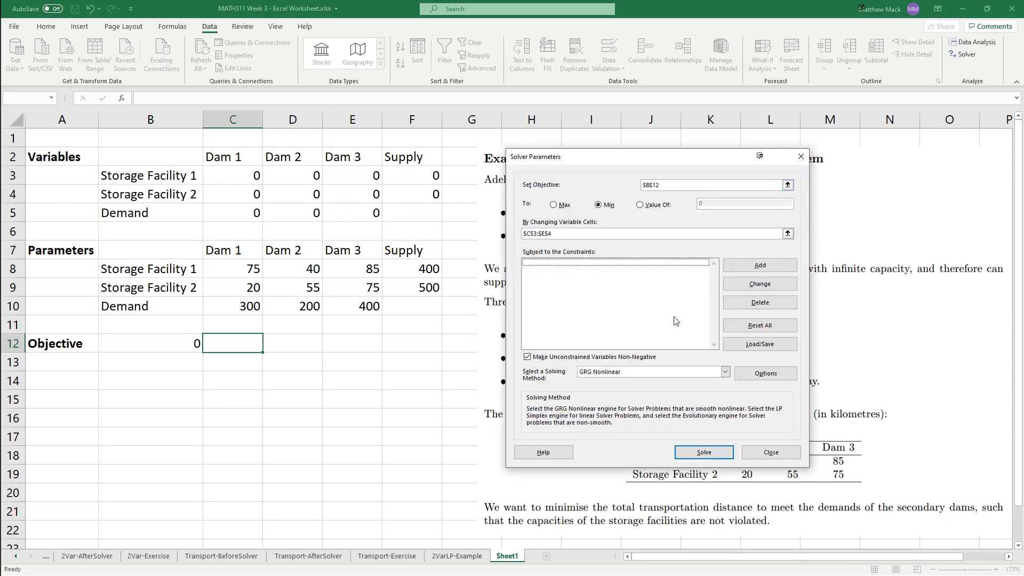
left_click(582, 357)
left_click(614, 372)
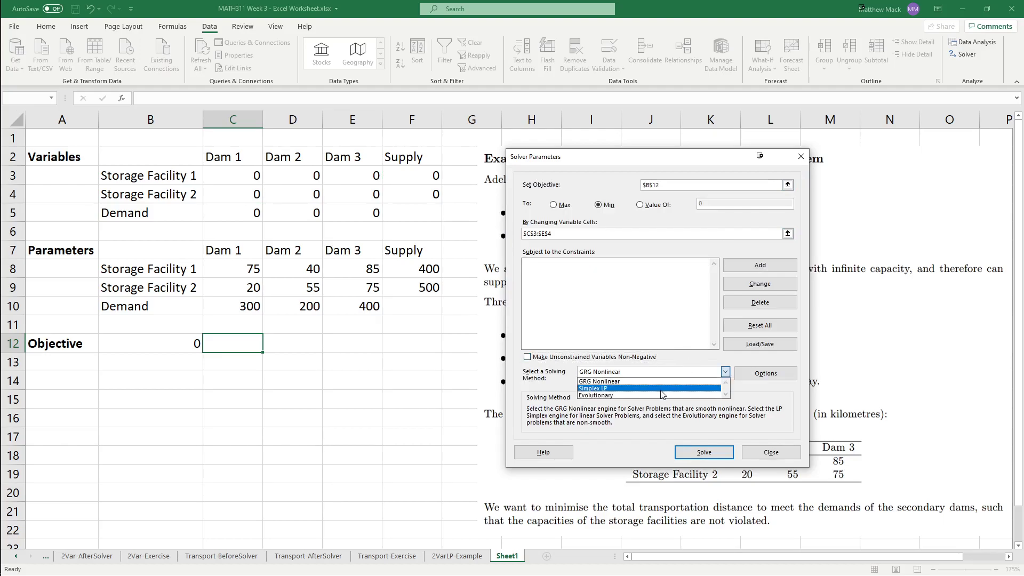
left_click(598, 387)
left_click(757, 265)
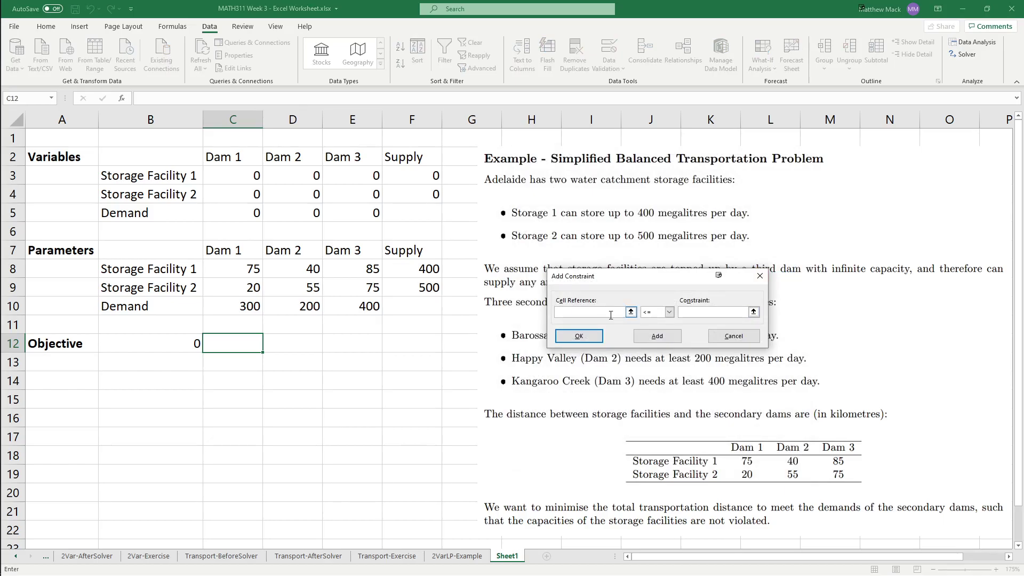
- Add the constraint $F$3 <= $F$8 and enter $F$4 <= $F$9 as the next one
left_click(409, 178)
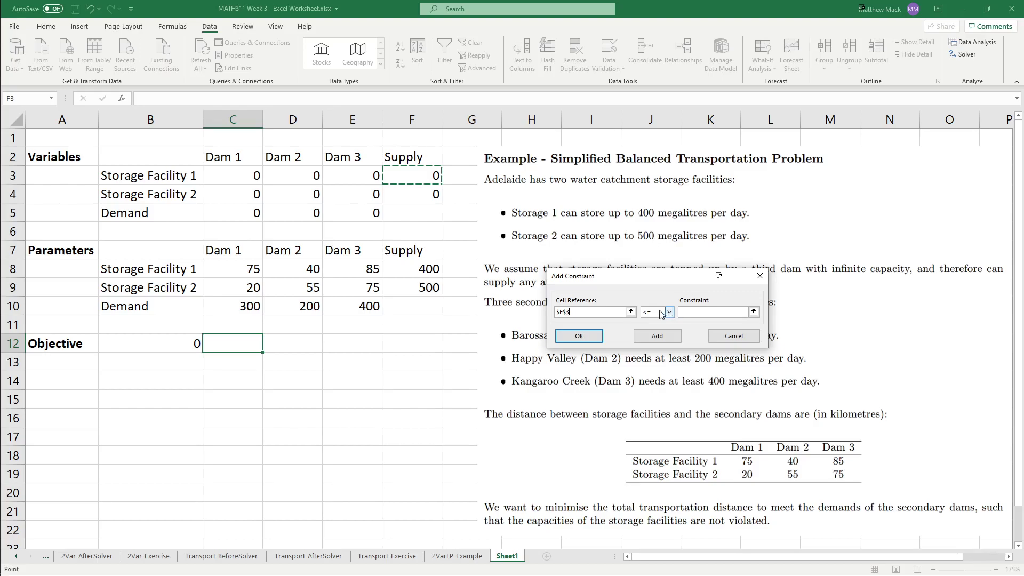
left_click(703, 310)
left_click(414, 270)
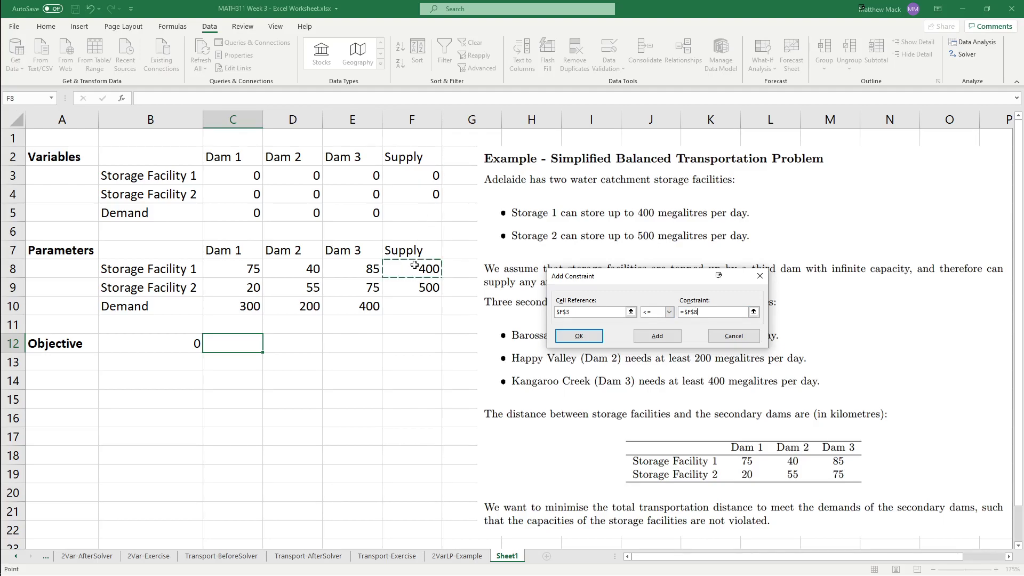
left_click(656, 335)
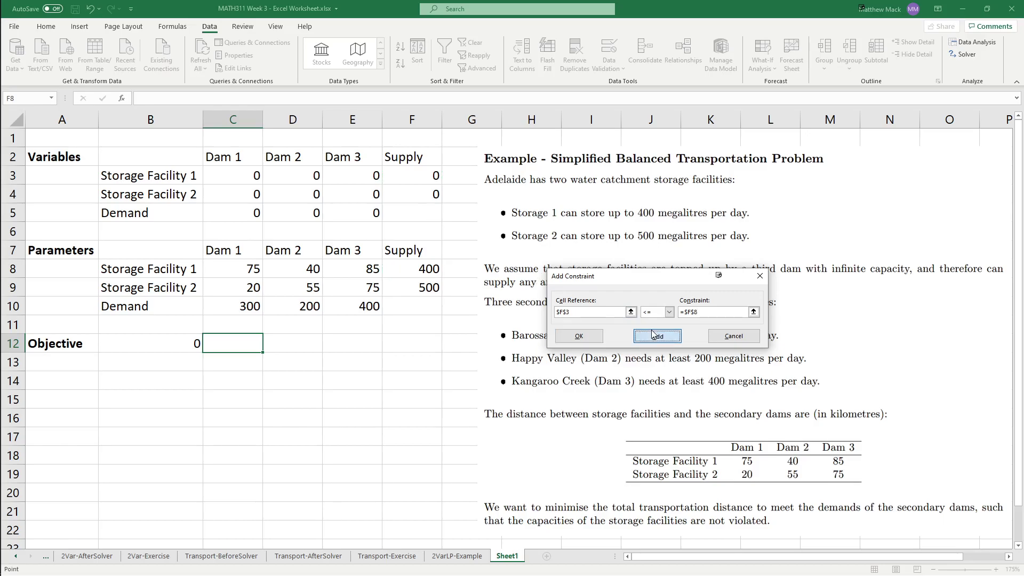
left_click(415, 194)
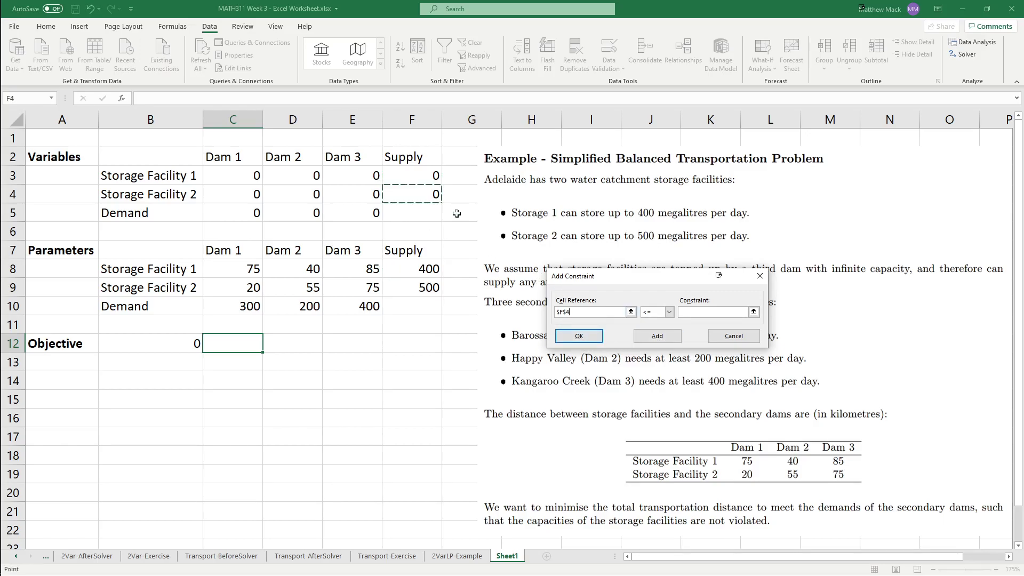
left_click(718, 319)
left_click(401, 287)
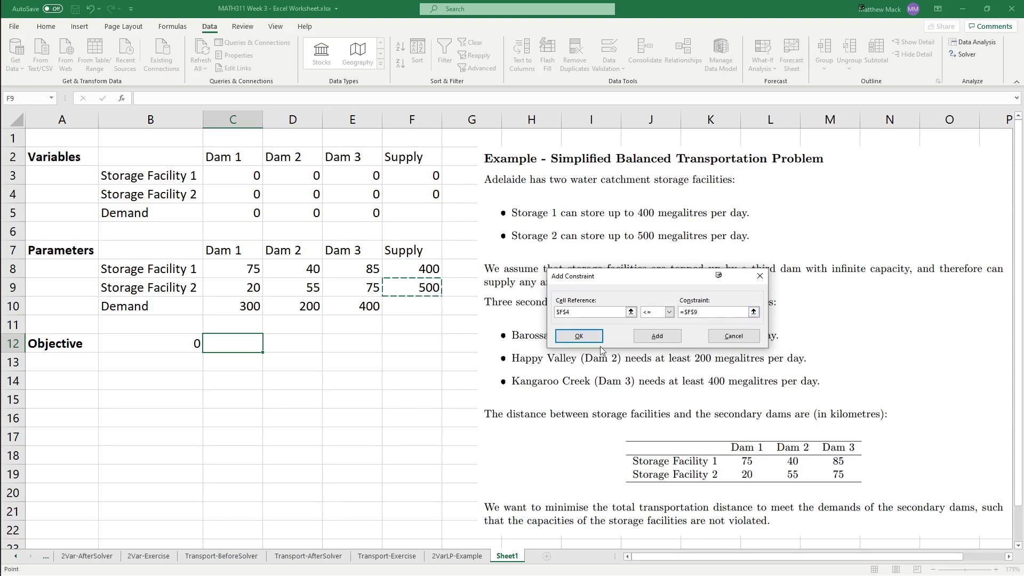
- Save the F4 constraint and add demand constraints $C$5 >= $C$10 and $D$5 >= $D$10
left_click(657, 337)
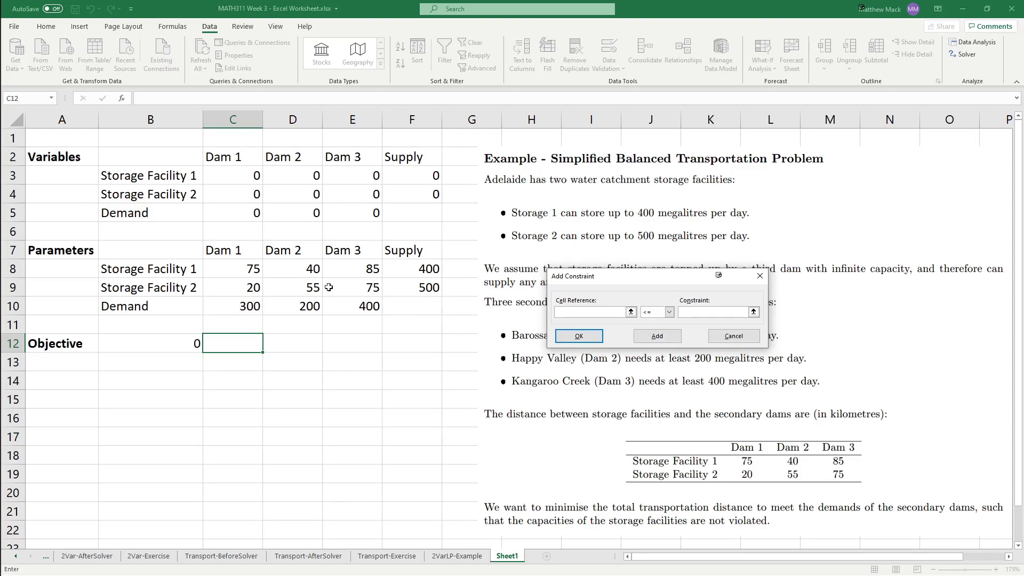
left_click(243, 212)
left_click(655, 317)
left_click(653, 335)
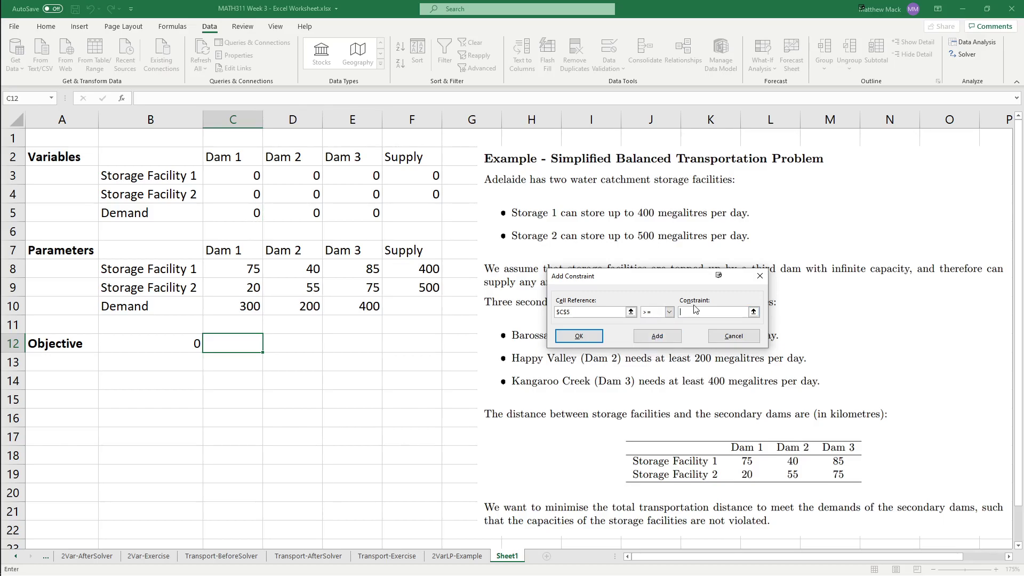
left_click(215, 300)
key("alt+a")
left_click(309, 213)
left_click(669, 312)
left_click(653, 338)
left_click(307, 307)
key("alt+a")
- Add $E$5 >= $E$10 and return to the Solver Parameters list
left_click(352, 214)
left_click(669, 312)
left_click(666, 335)
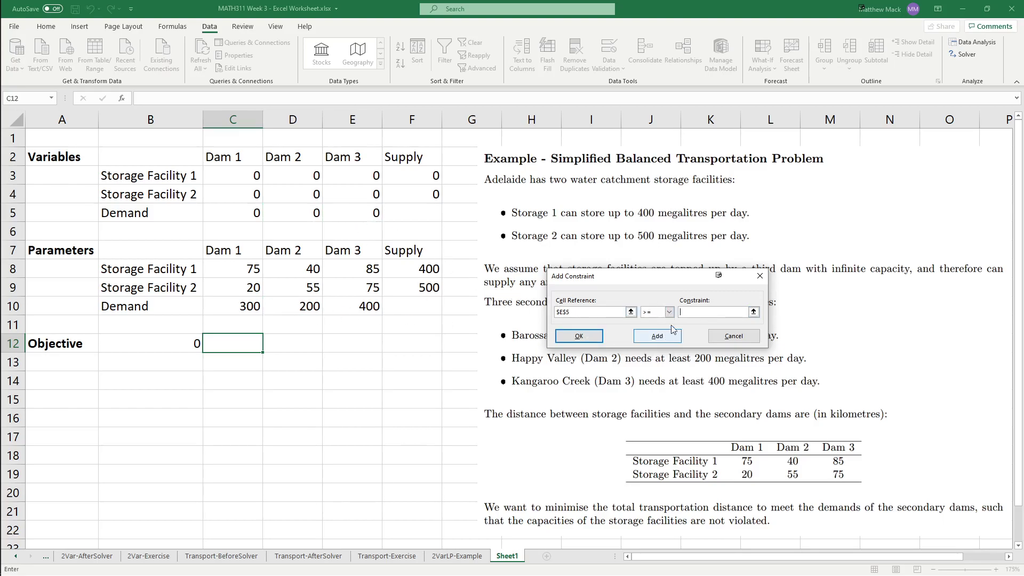
left_click(352, 307)
key("alt+a")
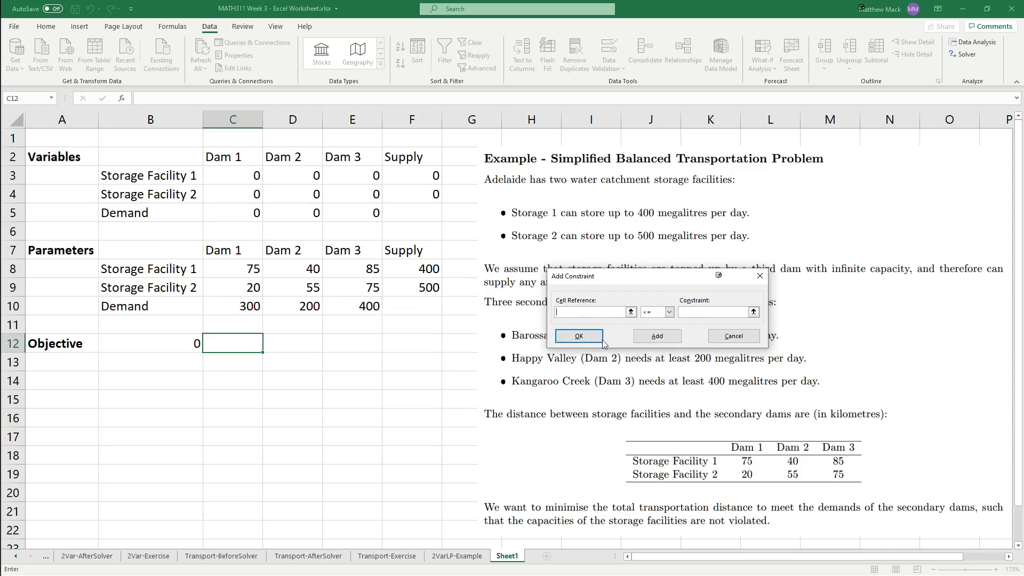
left_click(587, 341)
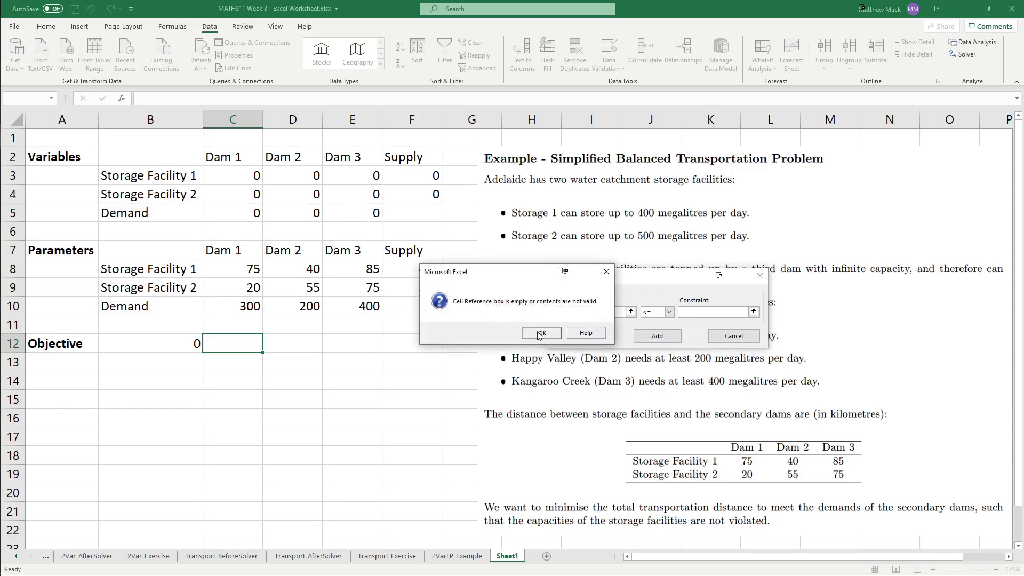
left_click(540, 334)
left_click(733, 336)
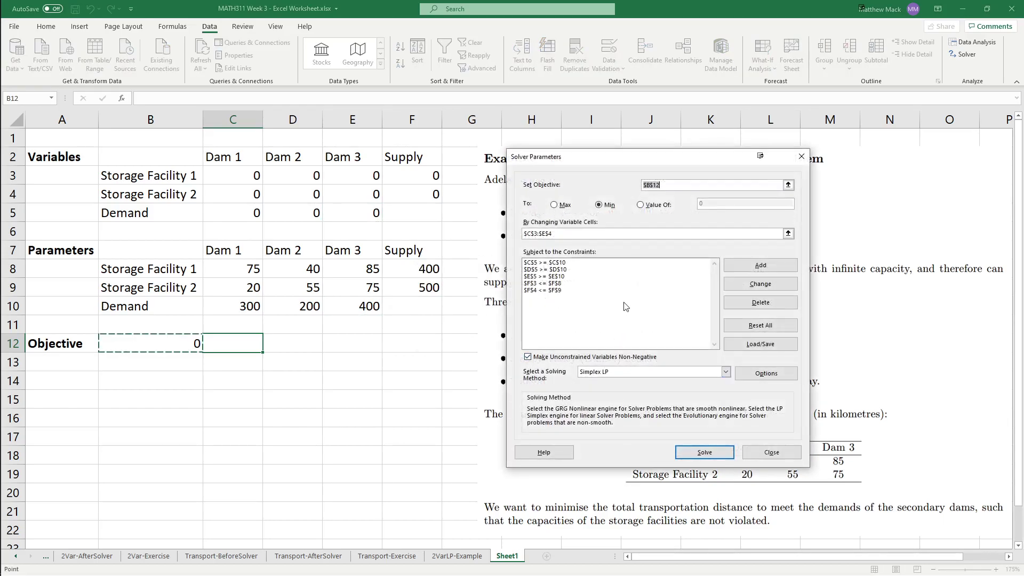
- Keep Simplex LP and solve, reaching a minimum total distance of 46000
left_click(637, 372)
left_click(632, 377)
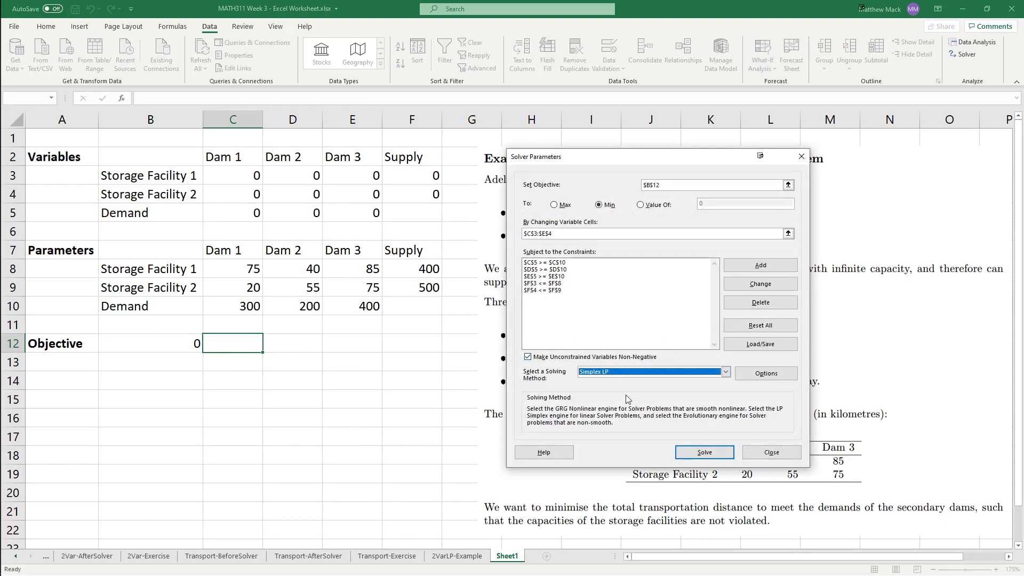
left_click(704, 453)
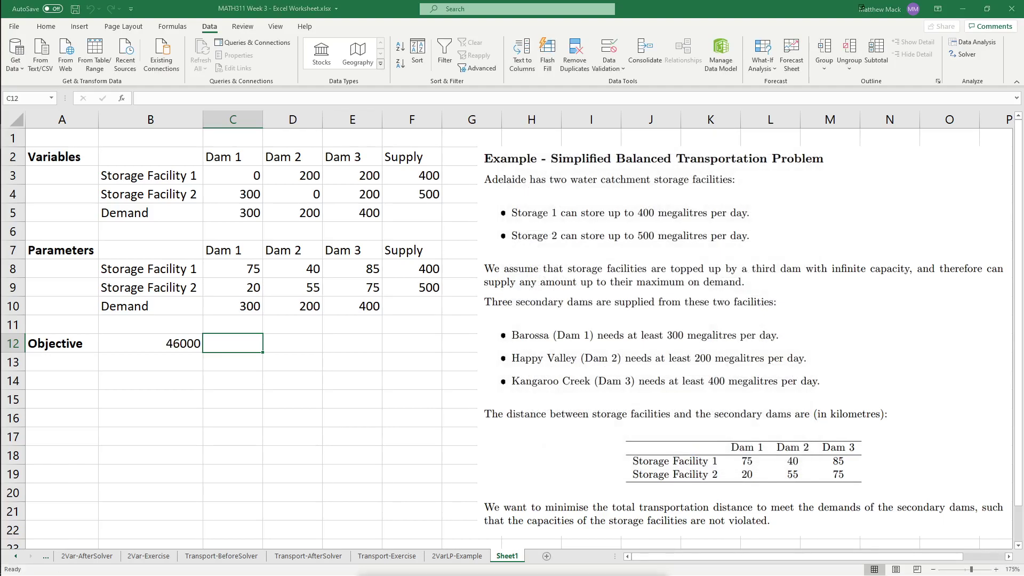
left_click_drag(828, 390, 590, 193)
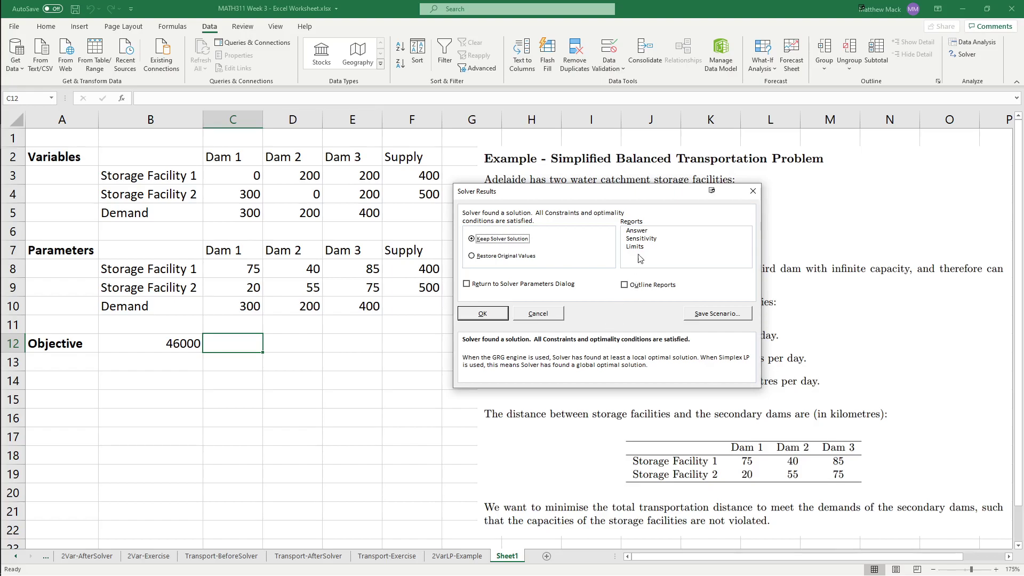
- Review the Answer, Sensitivity and Limits report options in Solver Results
left_click(640, 231)
left_click(645, 239)
left_click(646, 247)
left_click(644, 238)
left_click(646, 230)
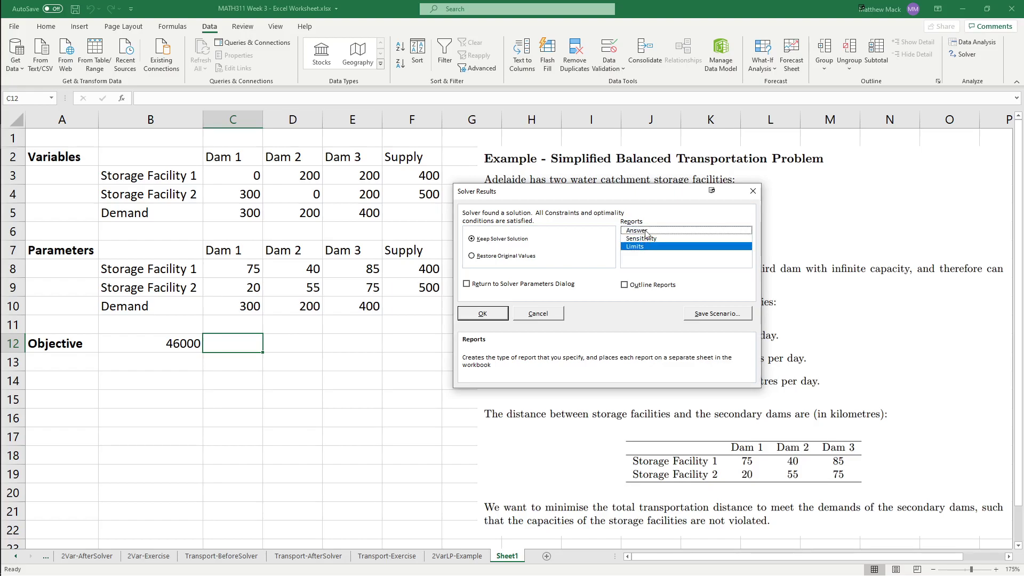
left_click(650, 238)
left_click(652, 247)
left_click(651, 239)
left_click(649, 231)
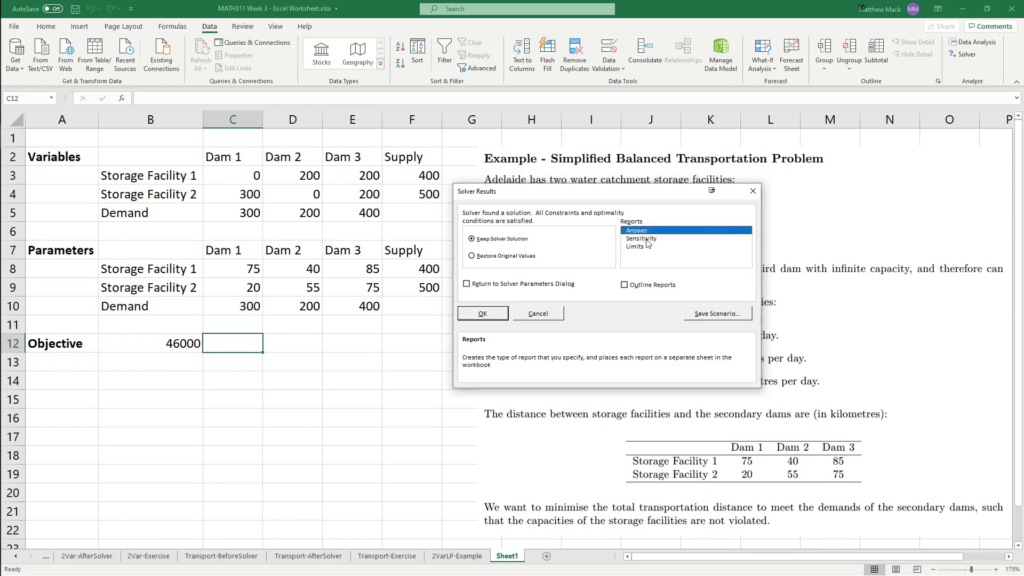